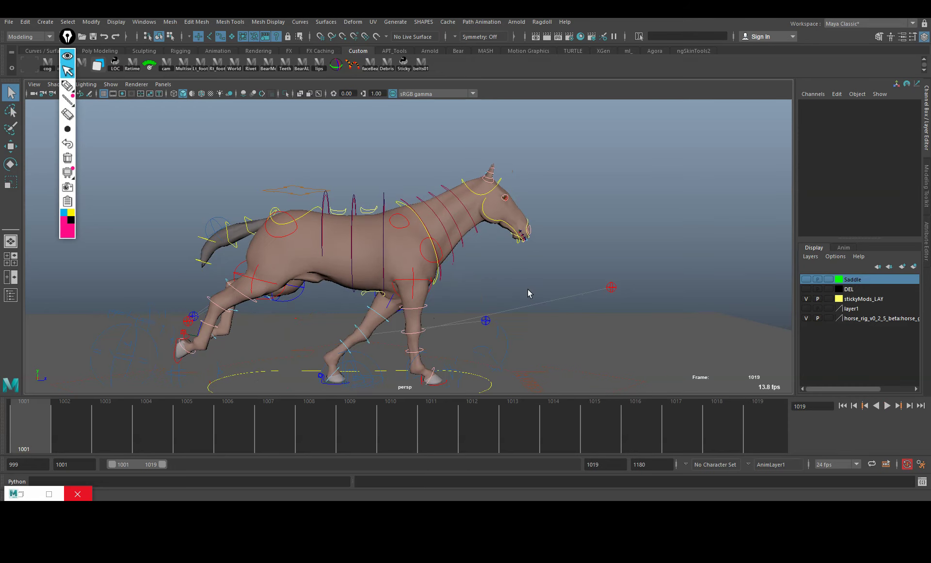
Show the full 999–1180 playback range, play the horse's run animation and return to frame 1000
drag(150, 400, 675, 383)
double_click(136, 466)
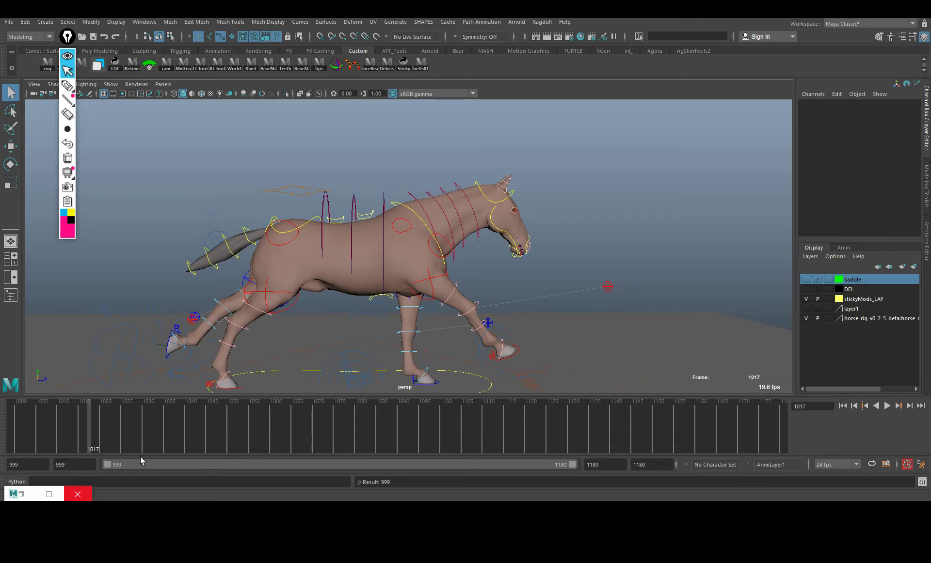
key(alt+v)
key(alt+v)
key(space)
key(space)
drag(184, 426, 201, 395)
key(space)
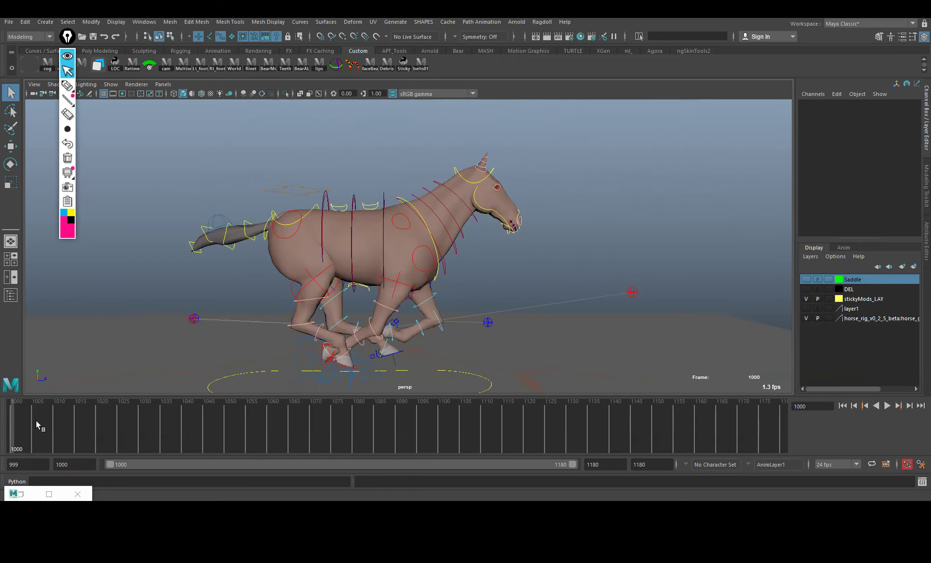
drag(36, 420, 12, 437)
Shorten the playback range to 1000–1039 and select the horse's root control above the hips
alt+middle_drag(373, 208, 399, 220)
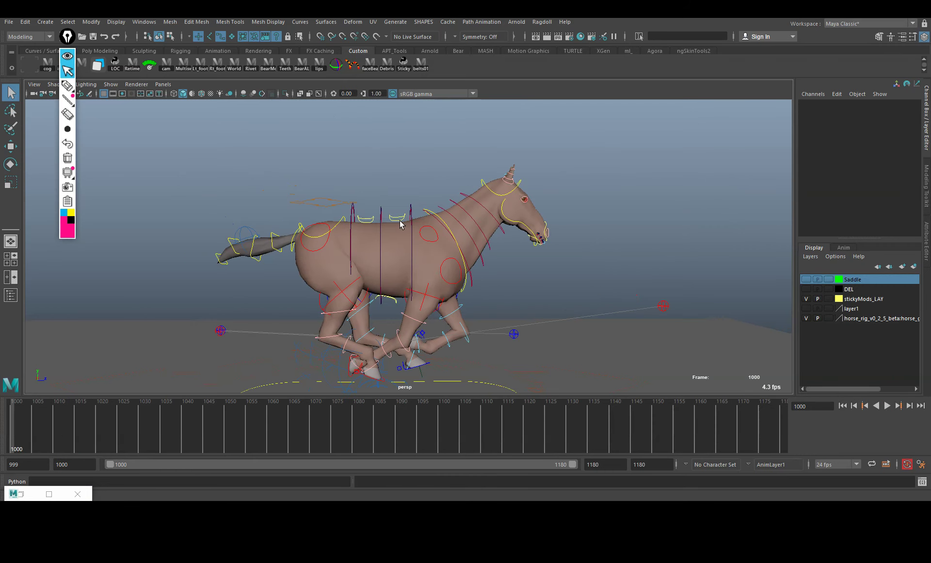
alt+middle_drag(371, 253, 344, 287)
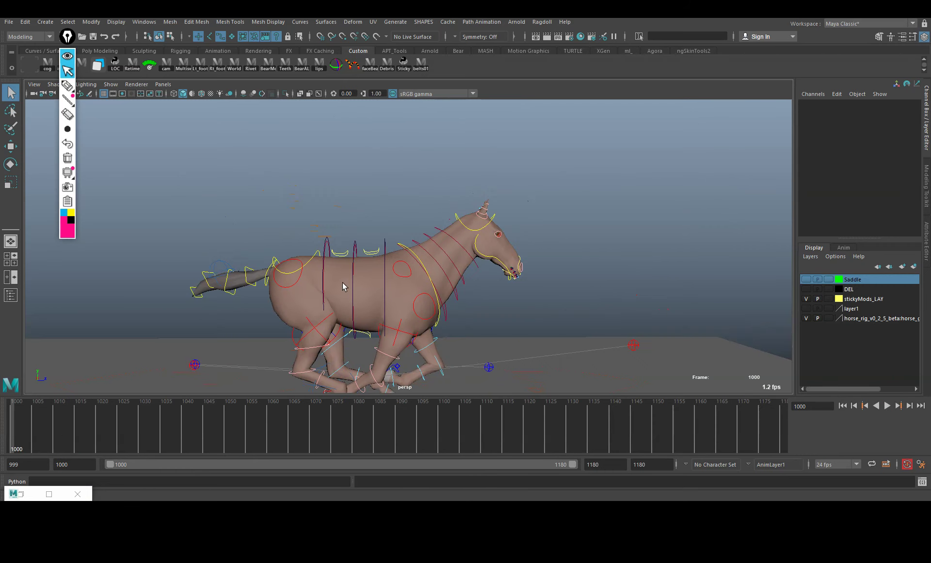
alt+right_drag(343, 286, 365, 307)
alt+middle_drag(365, 307, 383, 261)
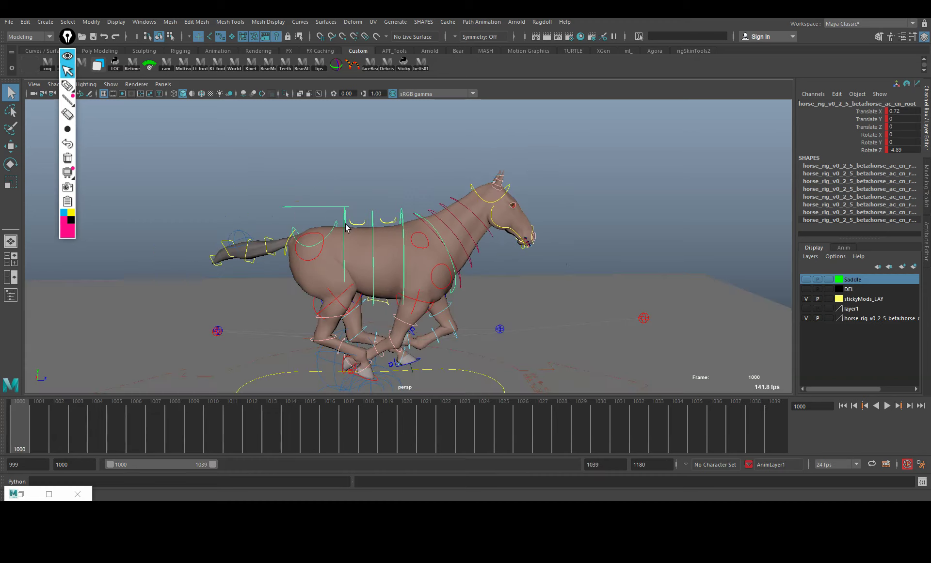
alt+middle_drag(345, 224, 359, 244)
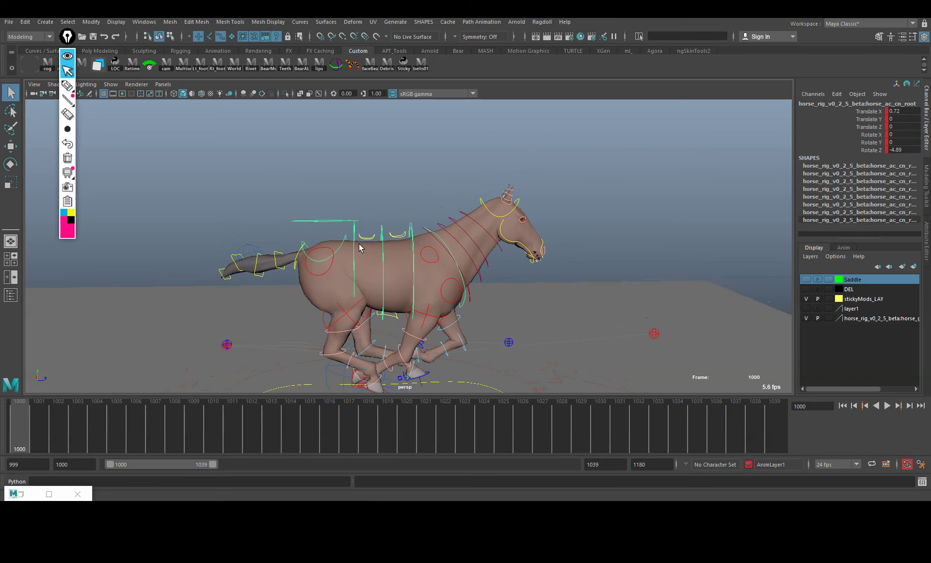
alt+right_drag(370, 253, 372, 286)
alt+drag(372, 286, 365, 263)
click(334, 230)
alt+drag(333, 230, 318, 190)
click(315, 208)
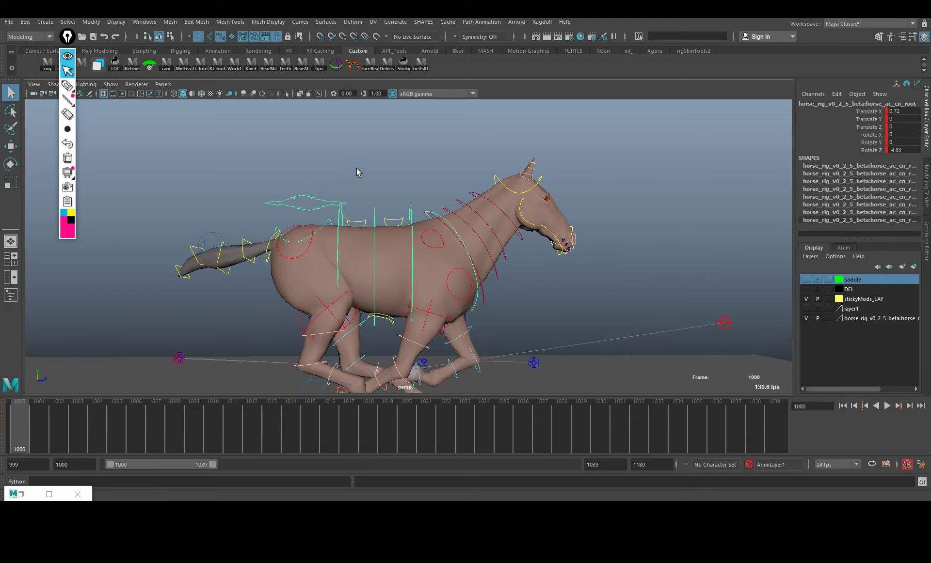
Display the root control's move manipulator at frame 1000 to check where its pivot lies
alt+drag(357, 173, 322, 206)
key(w)
key(q)
key(w)
key(q)
click(37, 426)
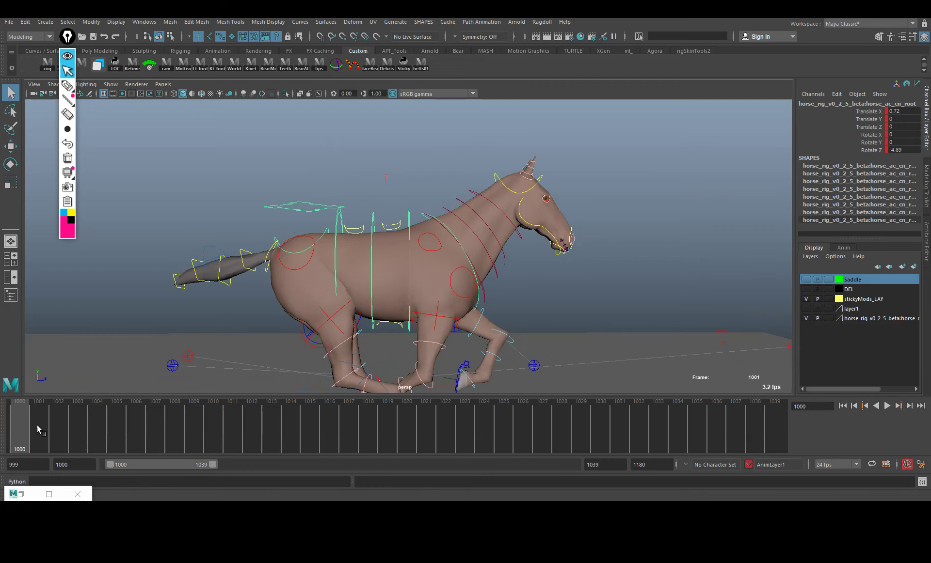
key(w)
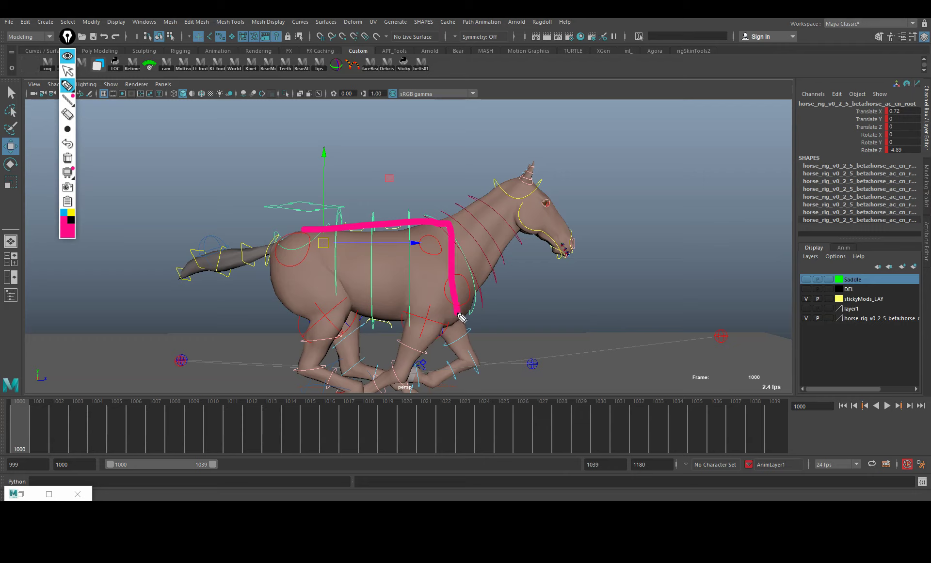
Mark the torso's center with a freehand box and dot, and try moving the root control's pivot there
drag(308, 233, 334, 301)
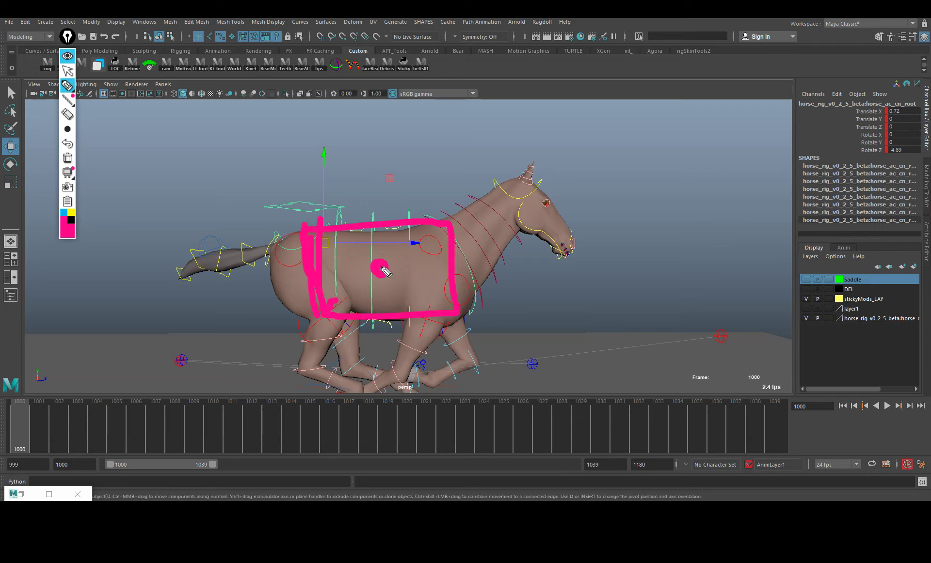
click(68, 71)
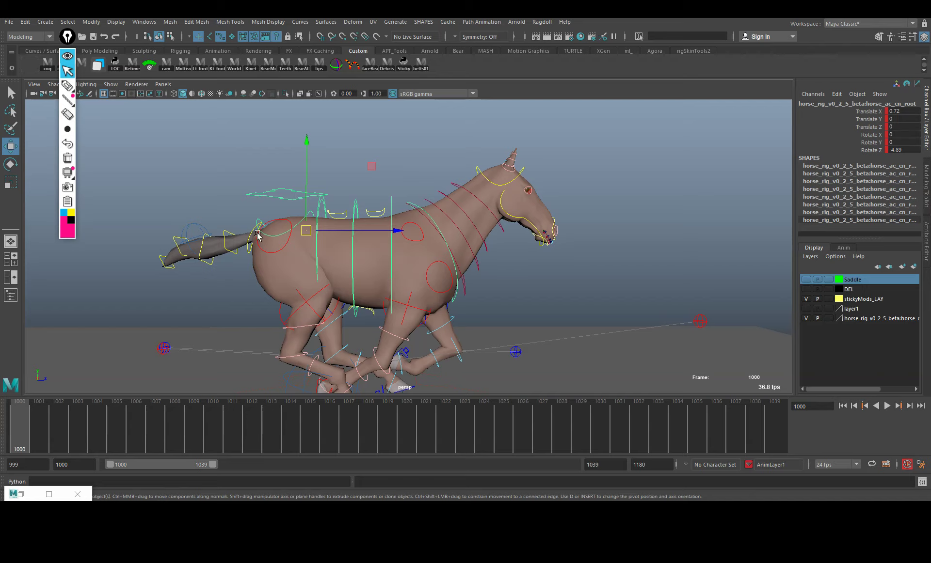
alt+middle_drag(219, 211, 246, 209)
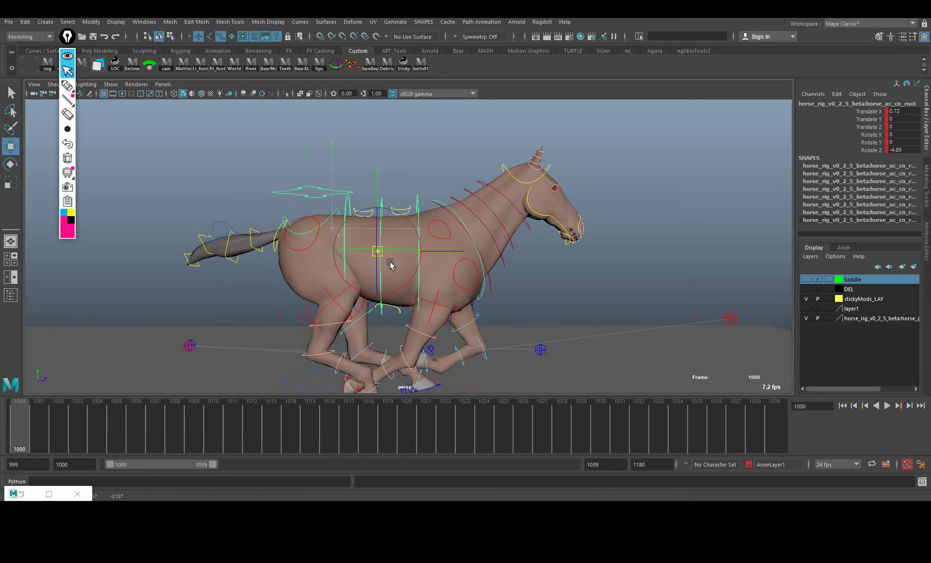
key(ctrl+z)
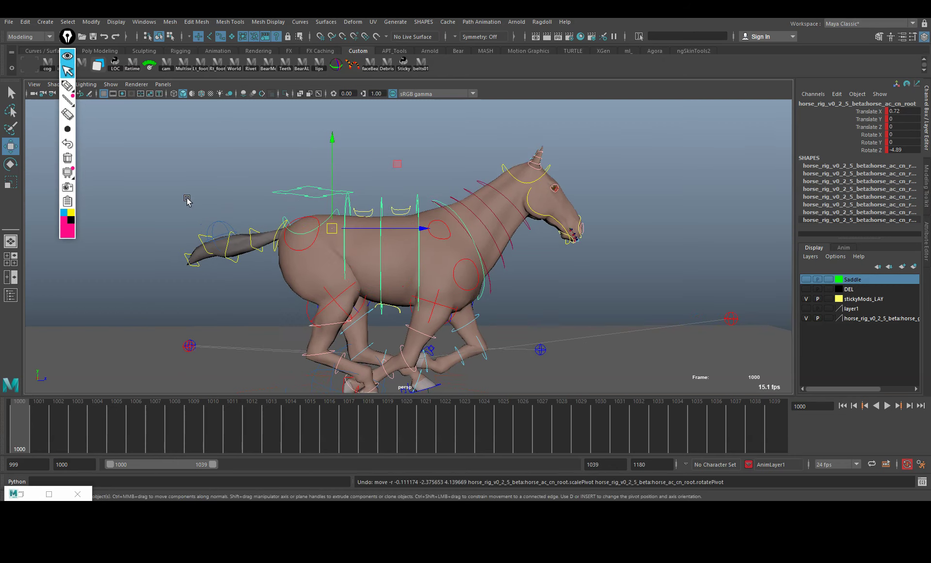
Create a locator and place it inside the torso at Translate Y 11.733 and Z 0.5, scaled to 6.082
drag(70, 38, 50, 128)
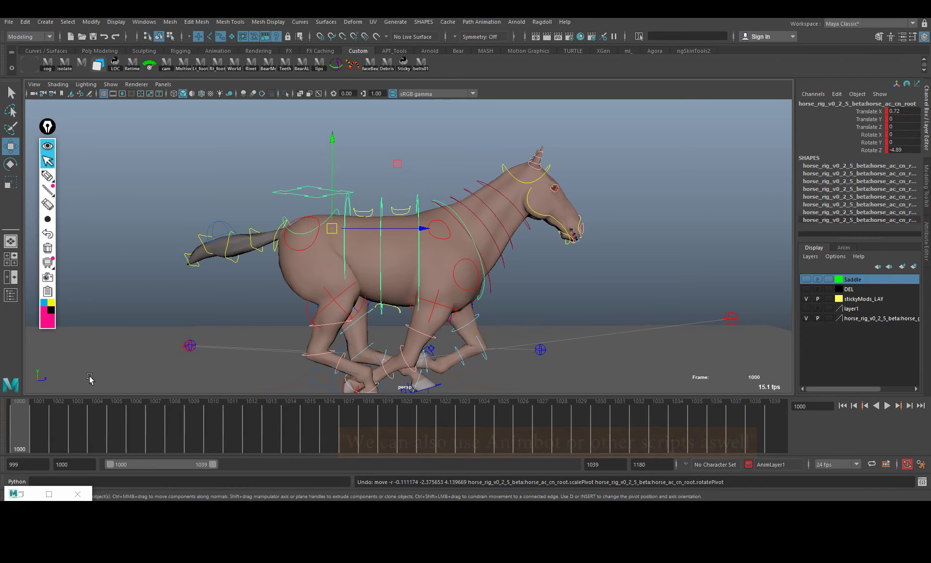
click(51, 25)
click(63, 133)
alt+middle_drag(213, 280, 207, 244)
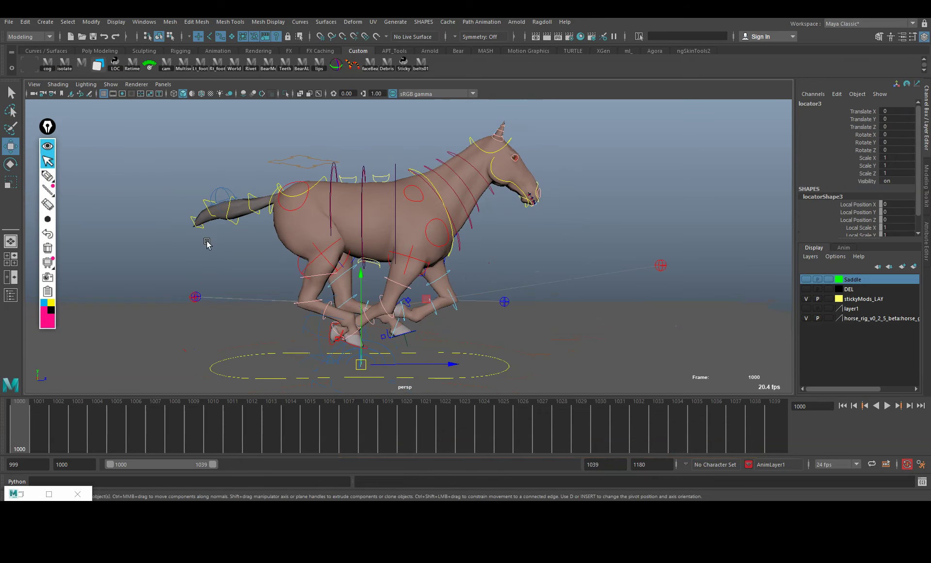
key(alt+v)
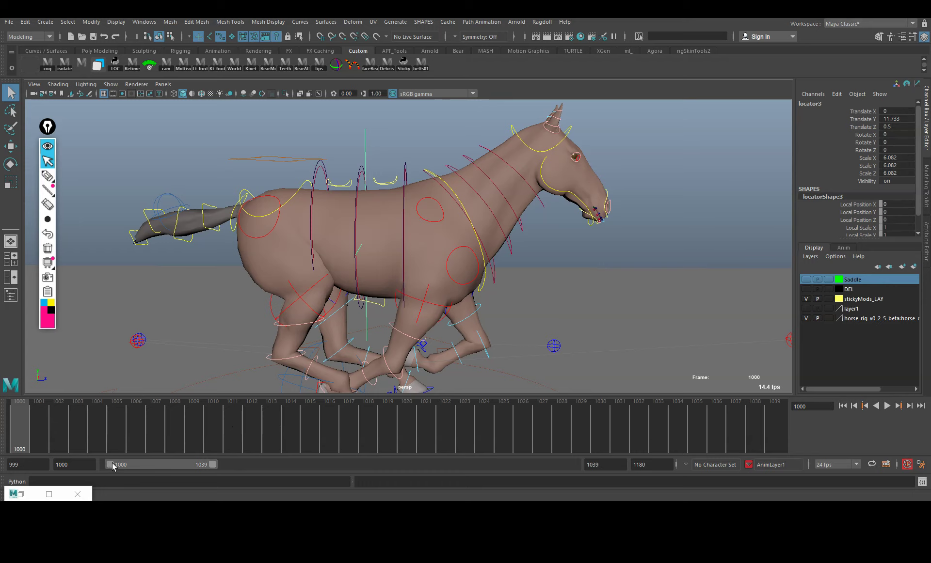
Extend the playback range back to 999 and check the locator's placement in the default pose on that frame
drag(112, 464, 105, 465)
click(7, 427)
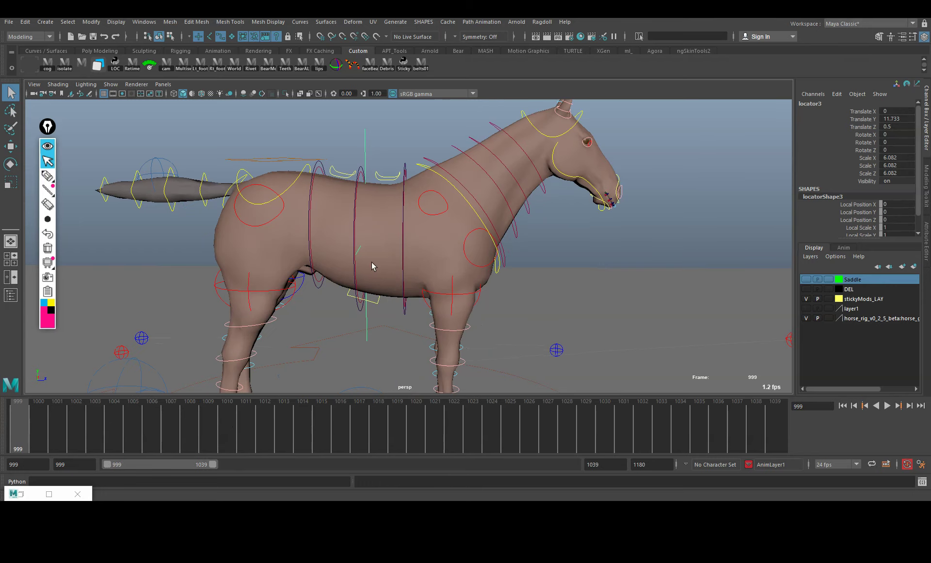
key(w)
alt+drag(380, 253, 397, 236)
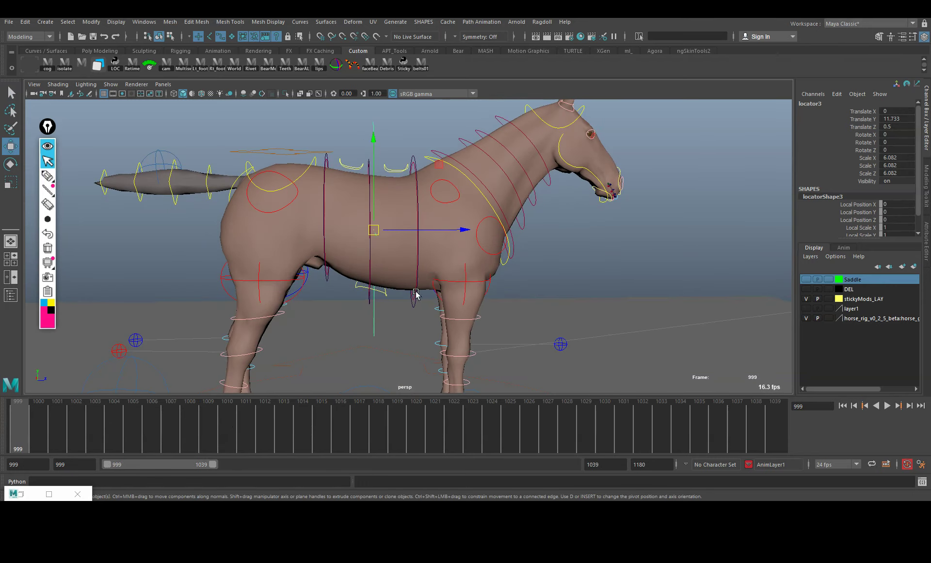
alt+right_drag(416, 292, 239, 266)
alt+drag(239, 266, 289, 285)
alt+middle_drag(289, 284, 275, 303)
mouse_move(369, 309)
alt+mouse_down()
mouse_move(344, 308)
mouse_move(370, 303)
mouse_move(370, 292)
alt+mouse_up()
alt+right_drag(370, 292, 404, 282)
key(q)
Select the locator and then the root control, and constrain the root to the locator using the Animation menu set
drag(360, 164, 374, 157)
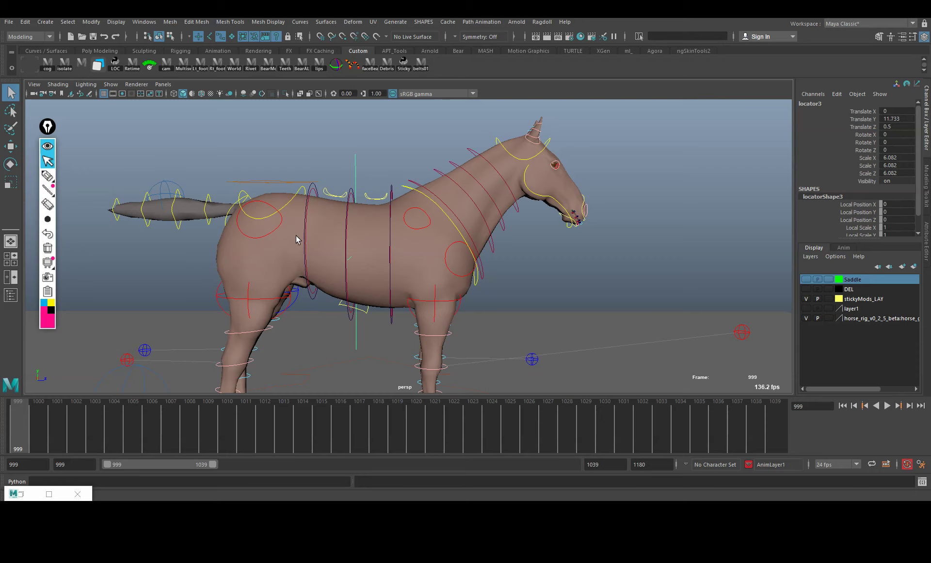
alt+drag(339, 245, 348, 245)
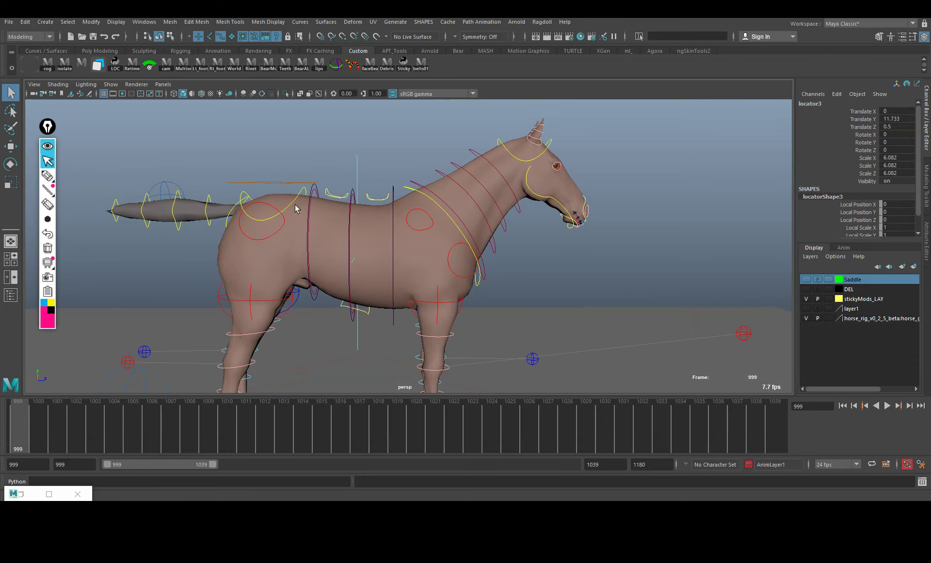
click(264, 182)
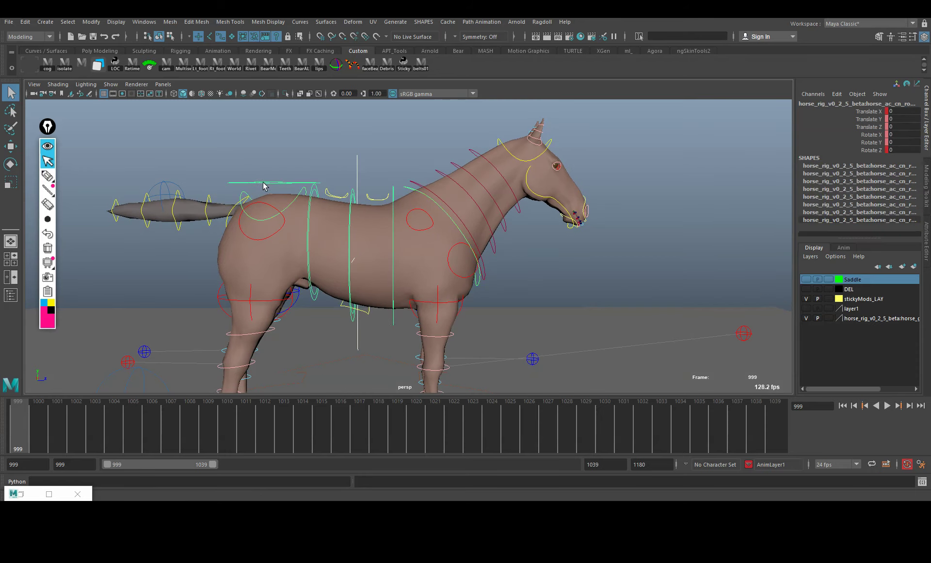
drag(338, 153, 369, 160)
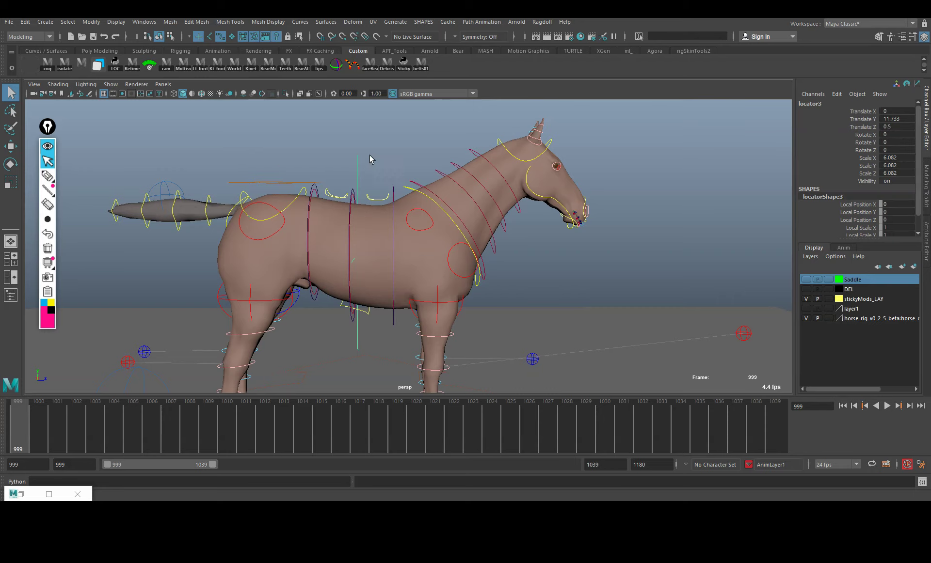
click(271, 176)
click(30, 36)
click(22, 64)
click(275, 21)
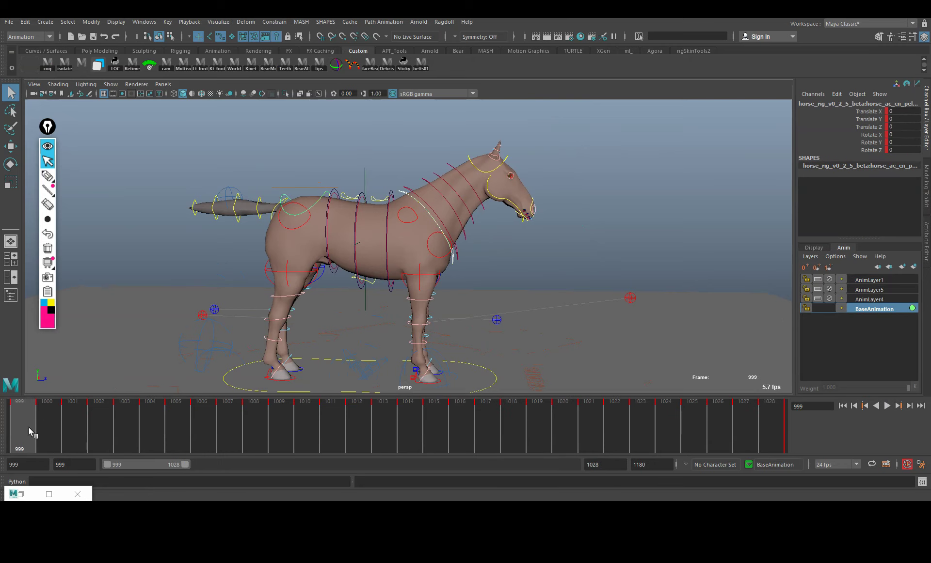
Clear the animation keys of the chest and pelvis controls, check their curves in the Graph Editor, and minimize it
click(49, 494)
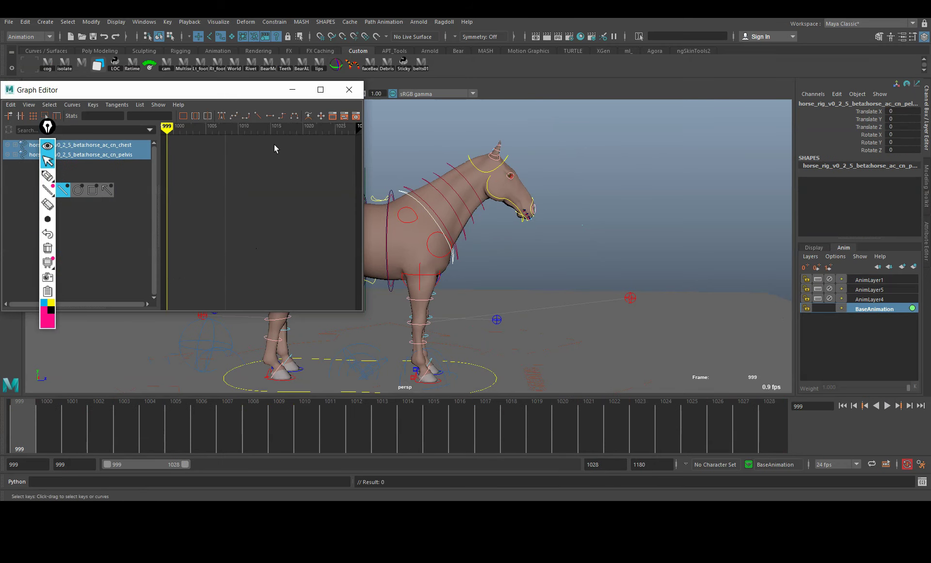
click(292, 90)
click(306, 162)
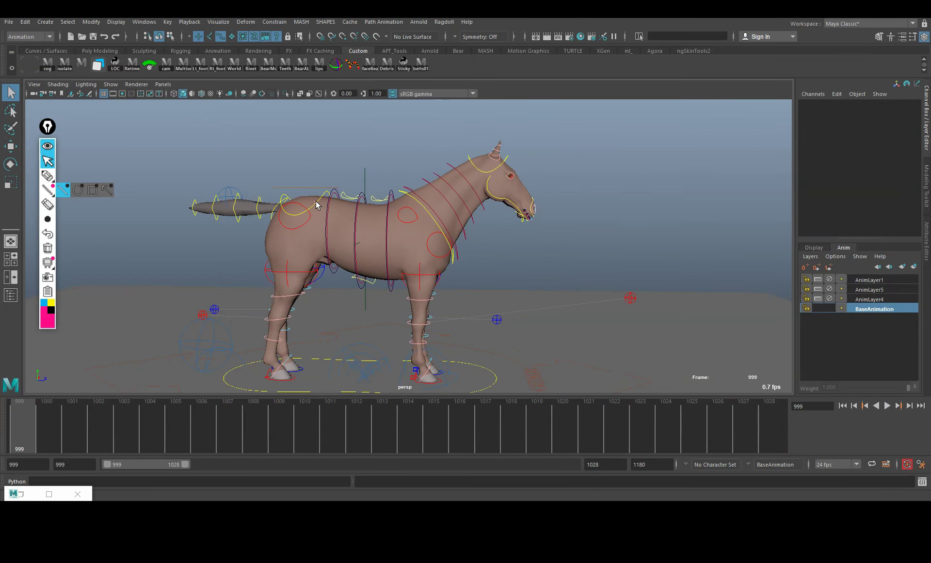
Select the pelvis control and play the animation to check the body's motion
click(316, 200)
key(alt+v)
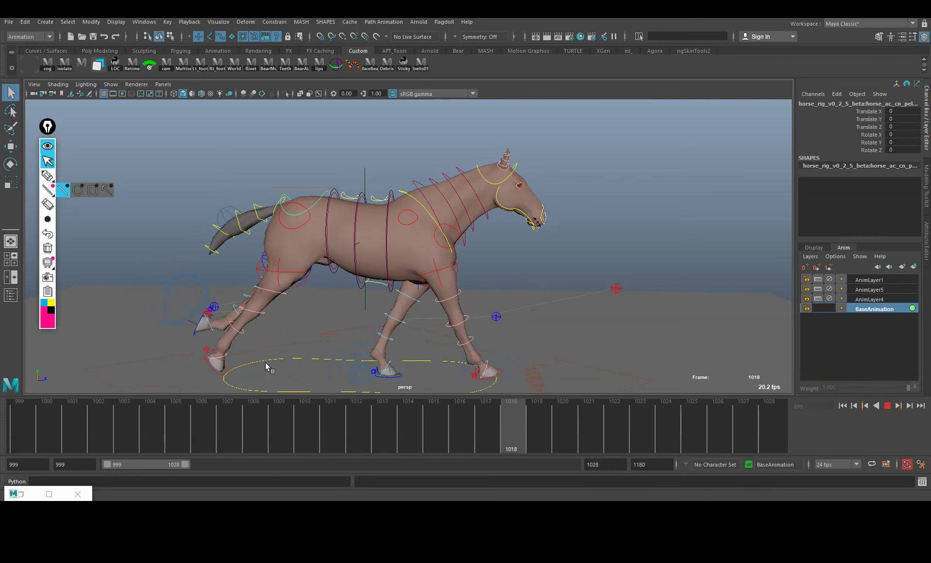
key(Escape)
Select the torso locator, play forward to frame 1005 and rotate it to Rotate X -4.58
click(382, 182)
drag(366, 170, 366, 172)
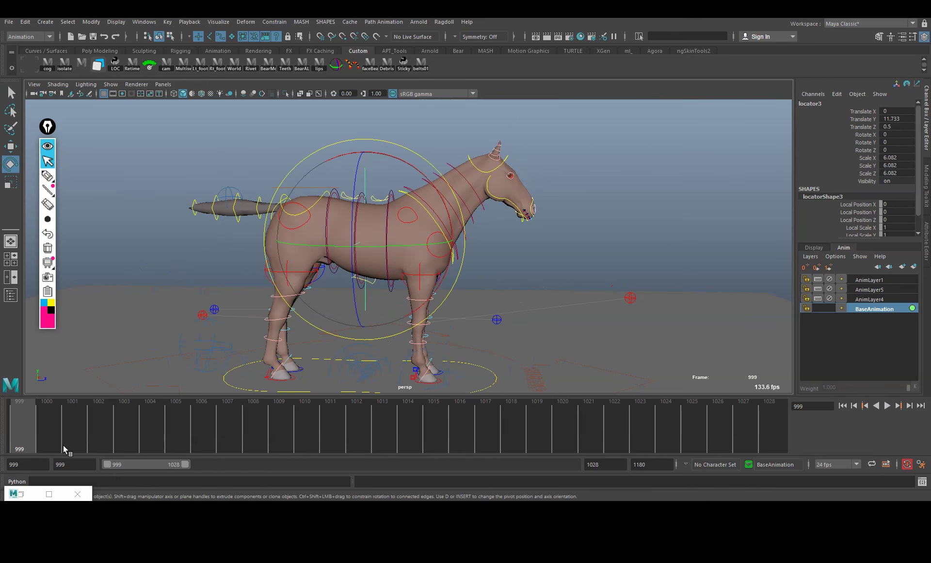
key(alt+v)
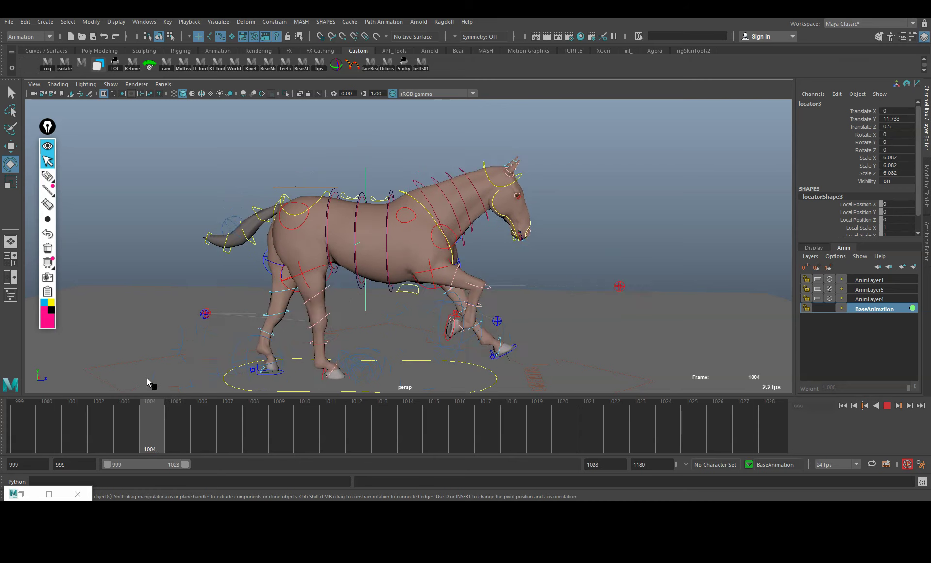
key(alt+v)
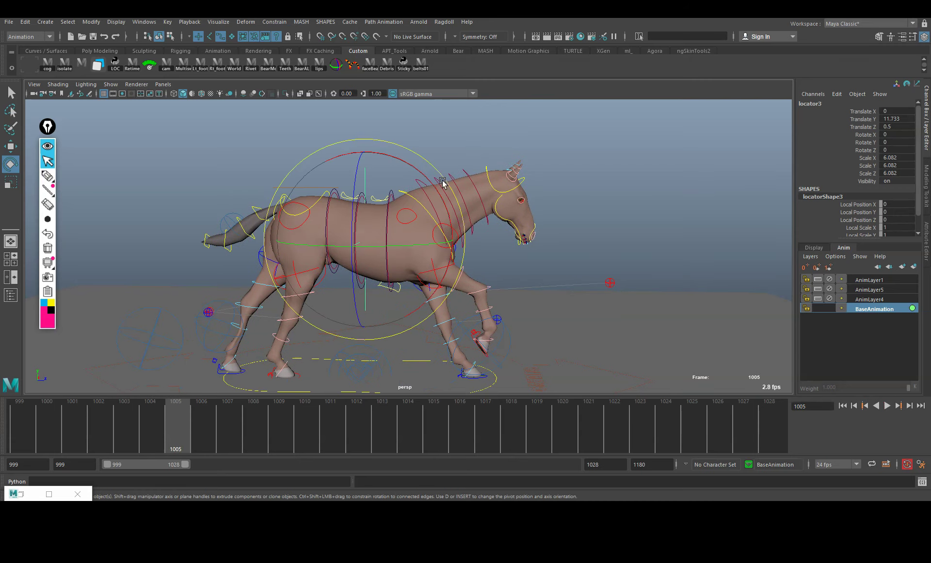
drag(414, 169, 360, 171)
key(w)
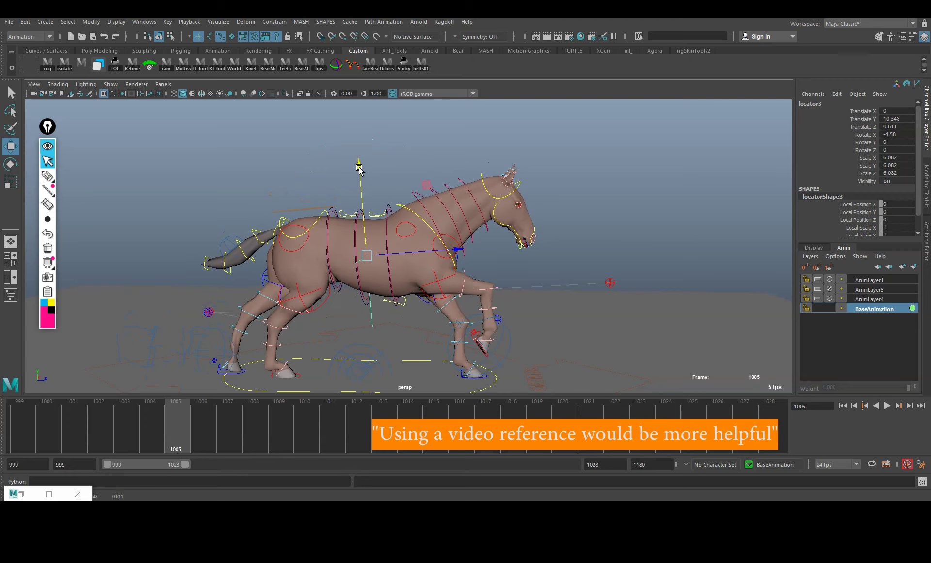
key(ctrl+z)
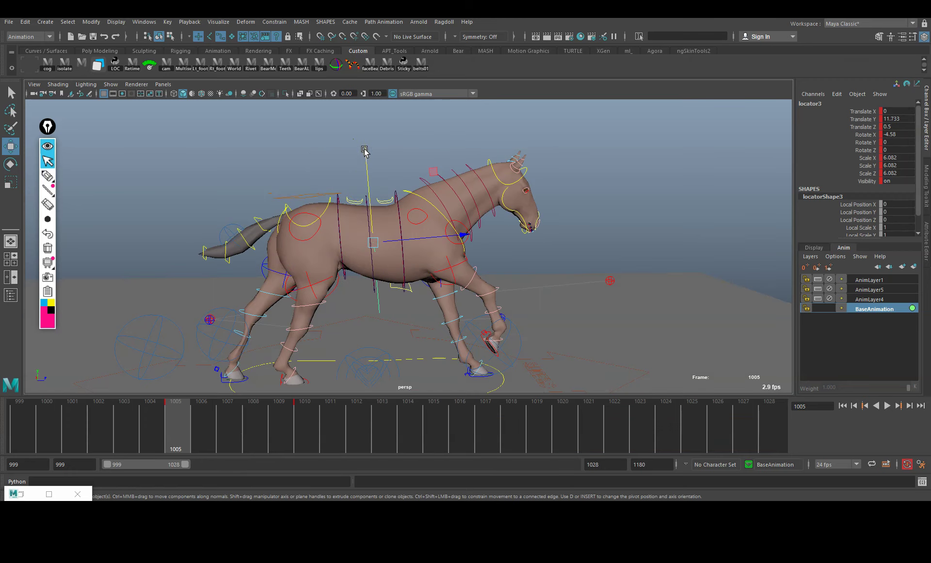
Lower the locator at frame 1005 to Translate Y 10.829 and Z 0.572, and tilt it to Rotate X about -5.6
drag(366, 158, 366, 165)
key(e)
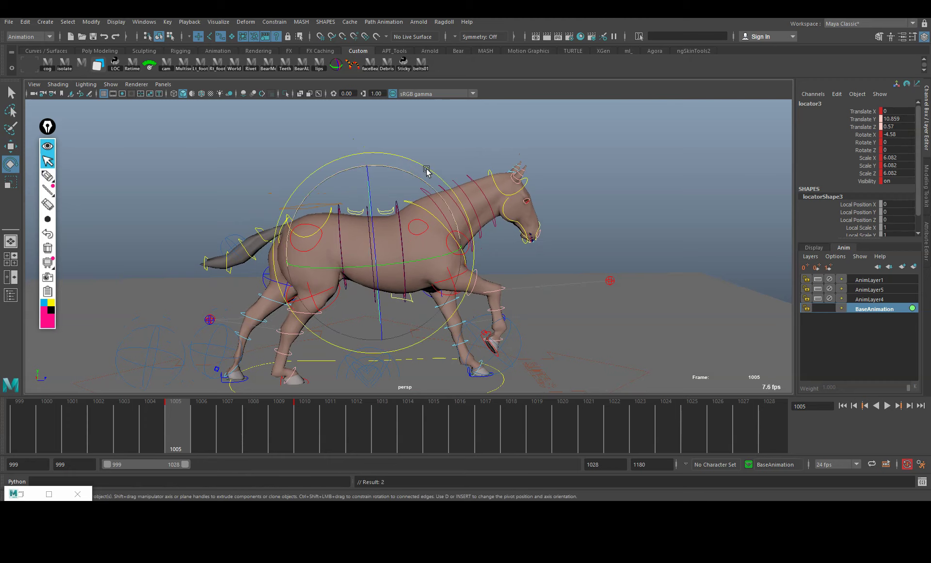
alt+drag(427, 170, 428, 173)
key(w)
drag(355, 169, 356, 170)
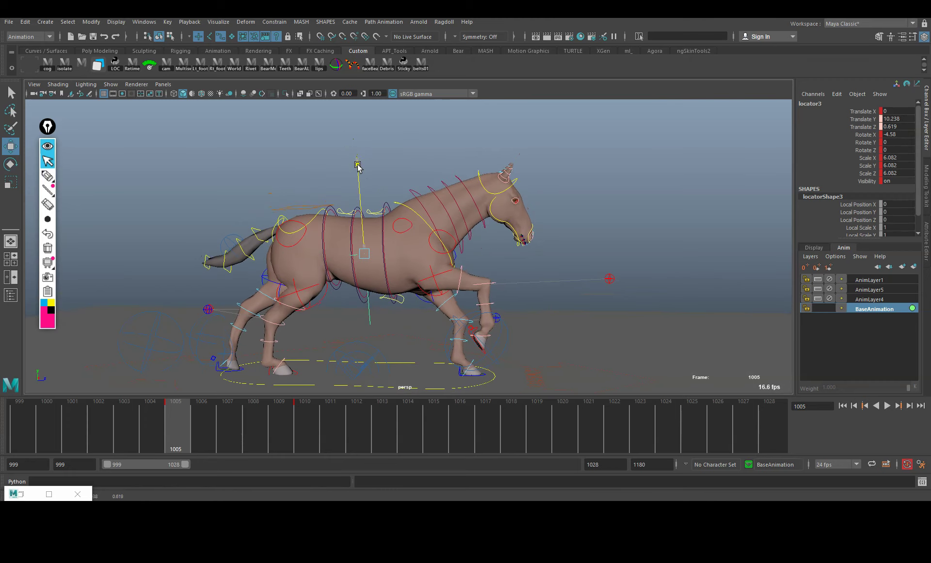
key(e)
drag(426, 173, 413, 174)
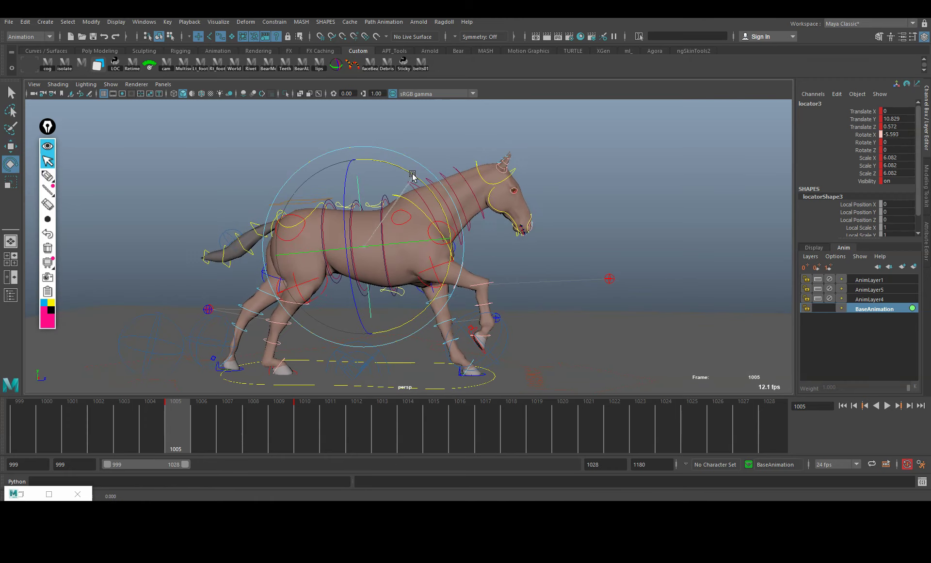
Play the animation, and copy the locator's key from frame 1000 to frame 1011
key(alt+v)
key(e)
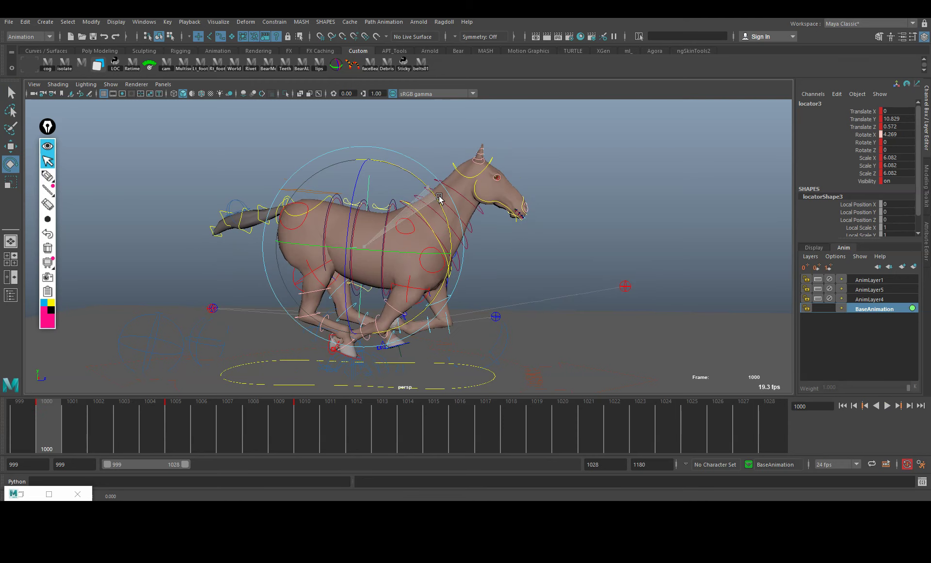
key(w)
key(alt+v)
click(48, 423)
right_click(52, 424)
click(89, 378)
click(329, 427)
right_click(334, 422)
mouse_move(398, 284)
click(459, 286)
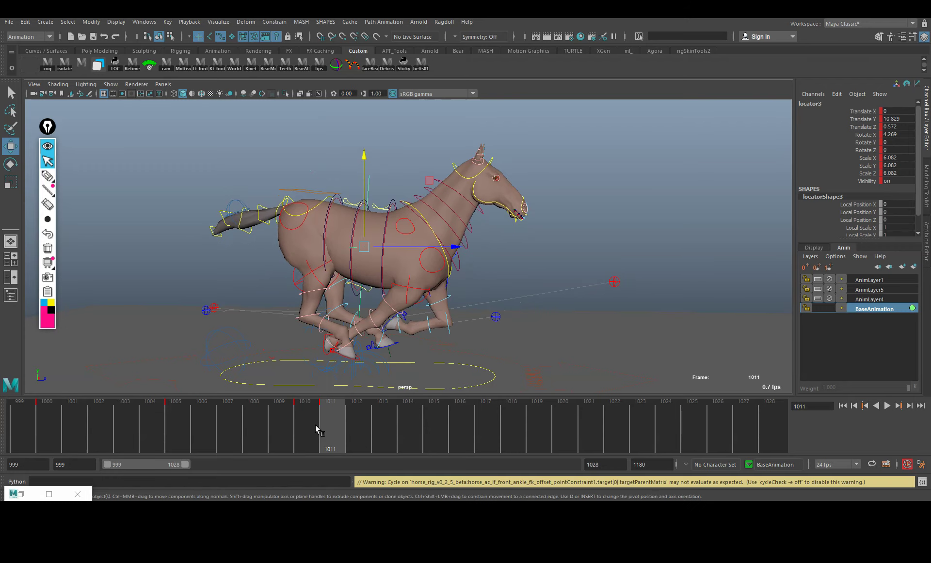
Delete the locator's key at frame 1010 and compare the poses at frames 1000 and 1011
click(311, 425)
right_click(311, 425)
click(339, 288)
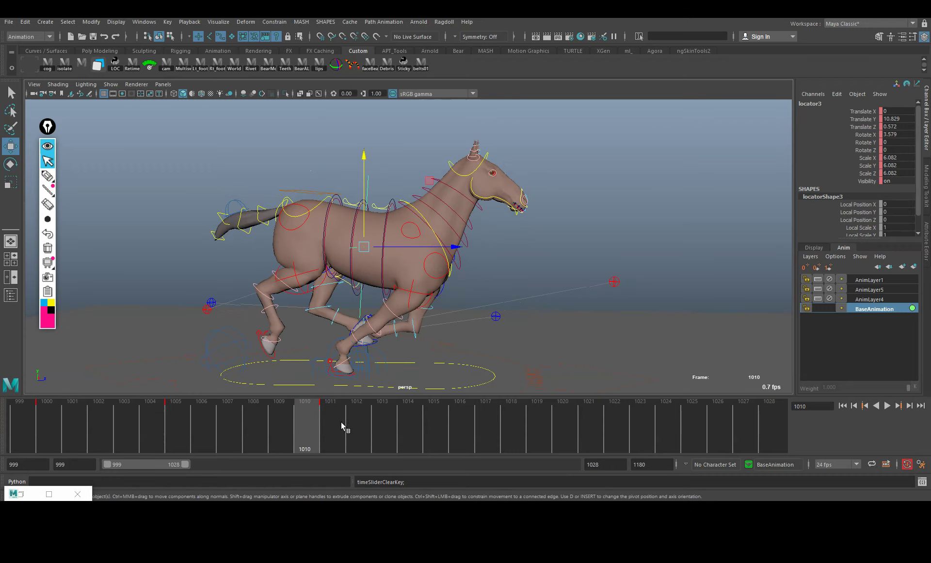
click(335, 423)
click(47, 423)
click(331, 423)
At frame 1008, rotate the locator to Rotate X 6.344 and adjust its height
alt+drag(296, 378, 310, 373)
drag(306, 409, 258, 395)
key(e)
drag(417, 200, 446, 207)
key(w)
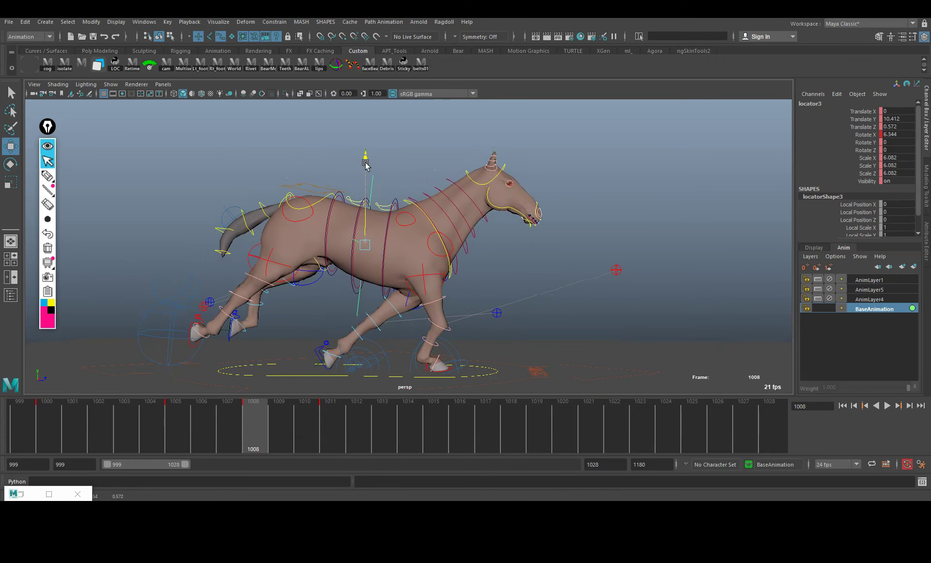
drag(366, 160, 366, 151)
Tilt the locator at frame 1004 to Rotate X -8.923
key(e)
key(q)
drag(71, 421, 152, 412)
key(e)
drag(435, 220, 442, 188)
key(q)
Delete the locator's key at frame 1005 and play the animation
drag(131, 410, 198, 413)
right_click(169, 418)
click(187, 283)
key(alt+v)
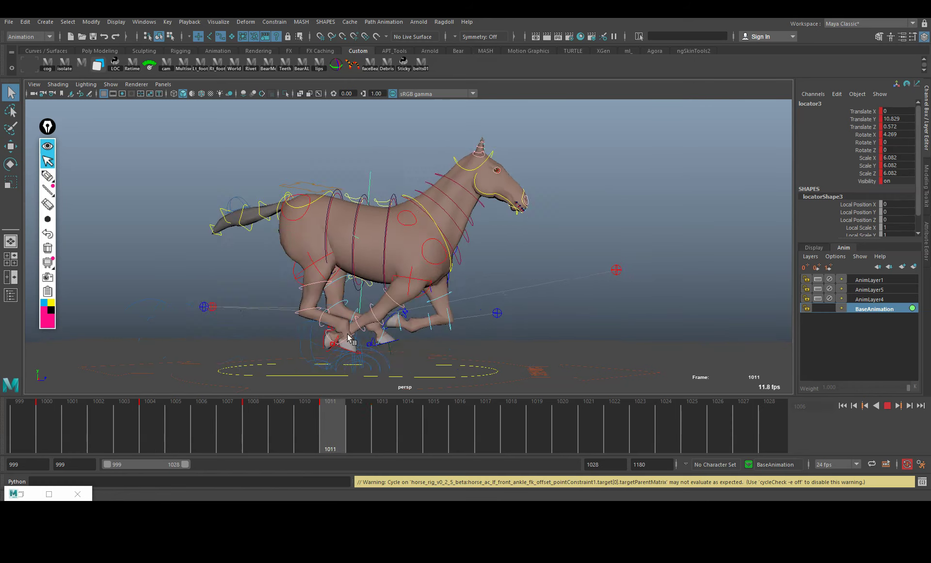
Shorten the playback range to frames 1000–1011, compare its first and last frames, and play the loop
drag(184, 464, 108, 464)
click(19, 427)
click(737, 422)
key(alt+v)
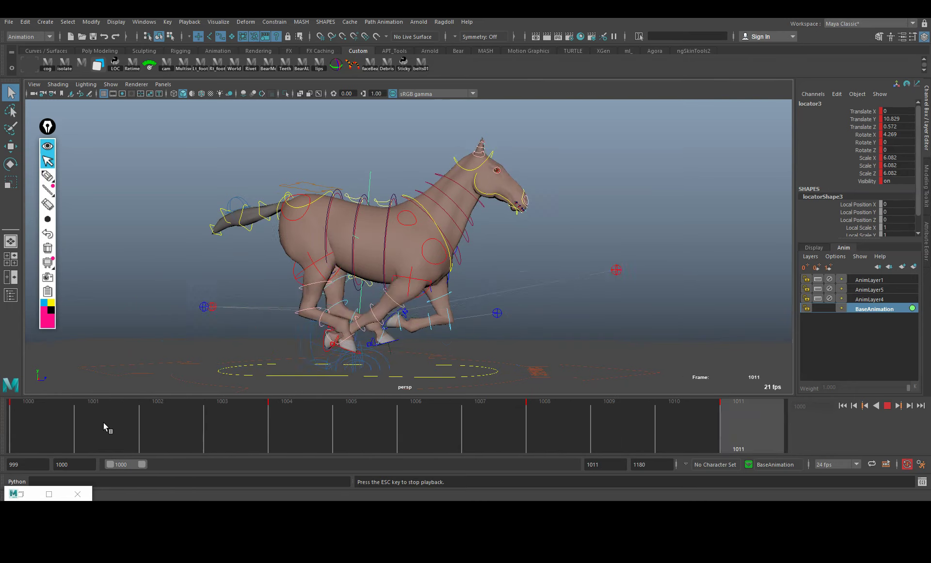
drag(484, 355, 36, 443)
key(alt+v)
At frame 1006, move the locator to Translate Y 11.153 and rotate it to Rotate X 3.81
key(w)
key(e)
key(w)
drag(369, 156, 368, 160)
key(e)
drag(440, 185, 443, 183)
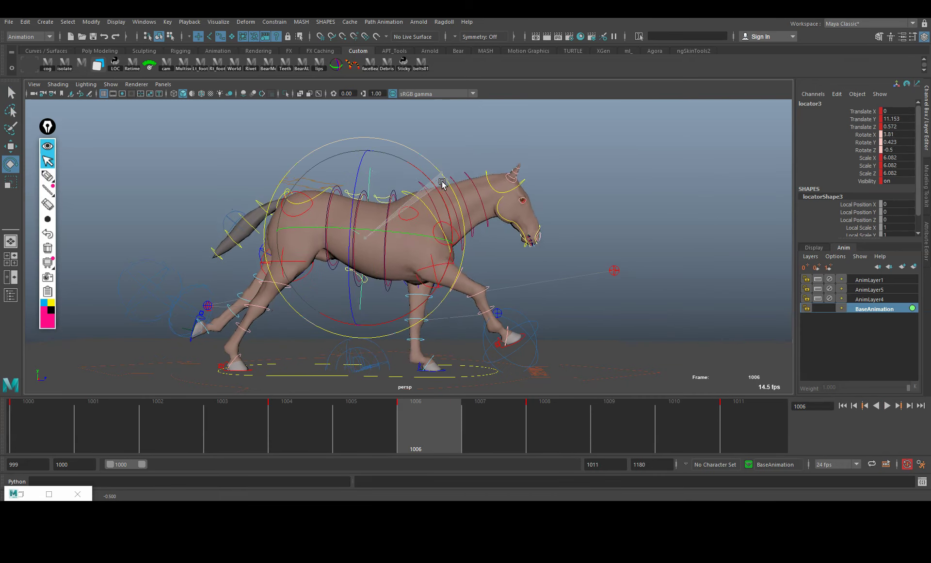
Refine the locator's height and tilt at frame 1006
key(w)
drag(364, 162, 361, 158)
key(e)
drag(426, 178, 417, 171)
key(w)
drag(365, 158, 365, 165)
key(e)
key(w)
Scrub through the cycle and rotate the locator at frame 1000 to Rotate X 2.407
drag(196, 438, 753, 350)
click(61, 434)
key(e)
key(ctrl+z)
drag(447, 206, 441, 207)
key(w)
key(e)
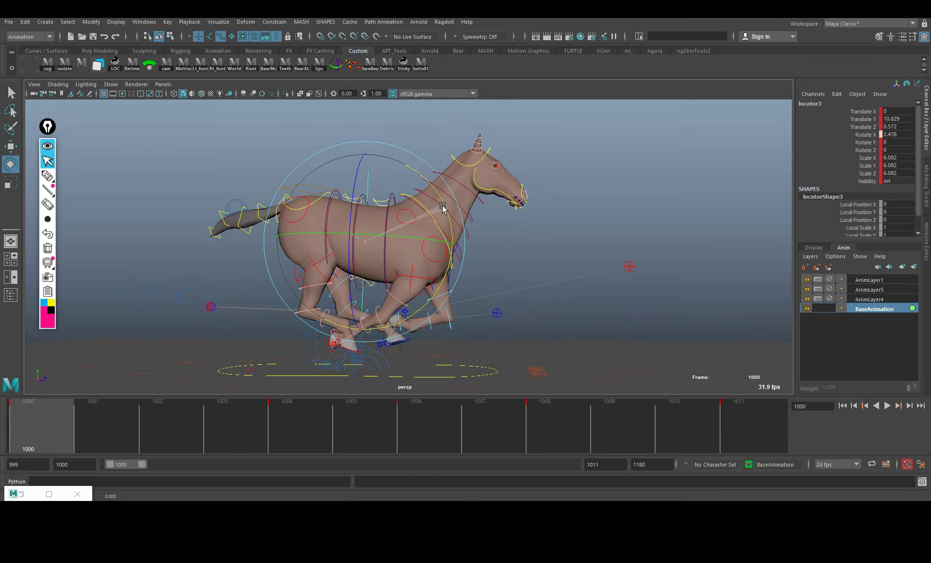
Copy the locator's frame 1000 key, paste it at frame 1011, and play the cycle
key(q)
right_click(57, 428)
click(96, 267)
key(ctrl+z)
right_click(51, 430)
click(78, 371)
click(747, 420)
right_click(748, 420)
mouse_move(780, 276)
click(703, 282)
key(alt+v)
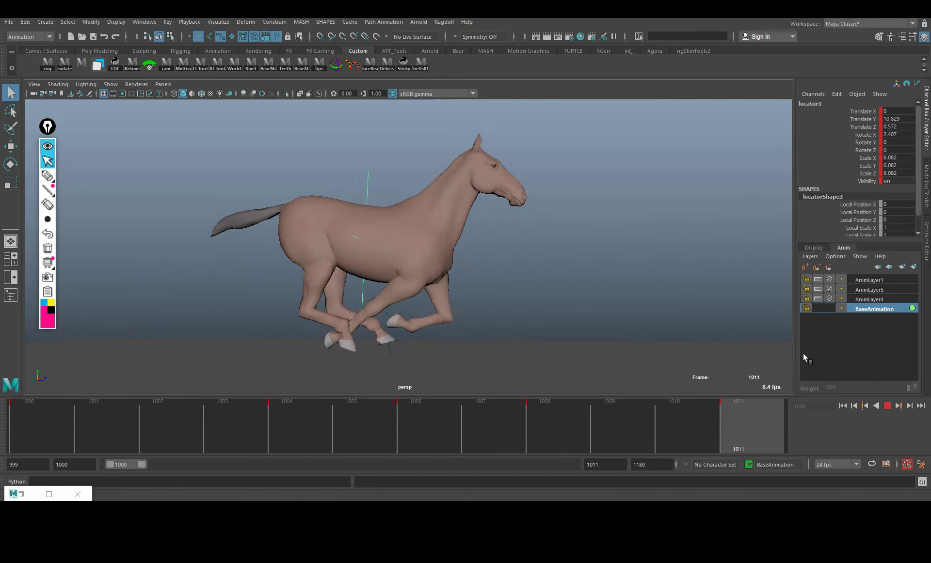
Stop playback, undo a trial height change, and rotate the locator at frame 1011 to Rotate X 4.813
key(Escape)
key(e)
key(w)
drag(365, 153, 366, 156)
key(ctrl+z)
key(e)
drag(451, 218, 448, 218)
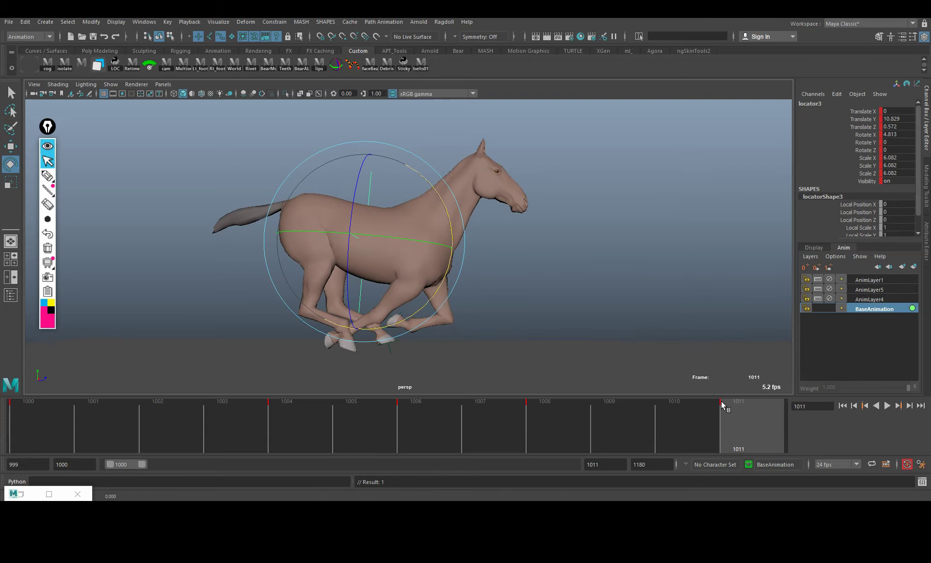
Copy the locator's key from frame 1011 to frame 1000 and play the animation
right_click(751, 404)
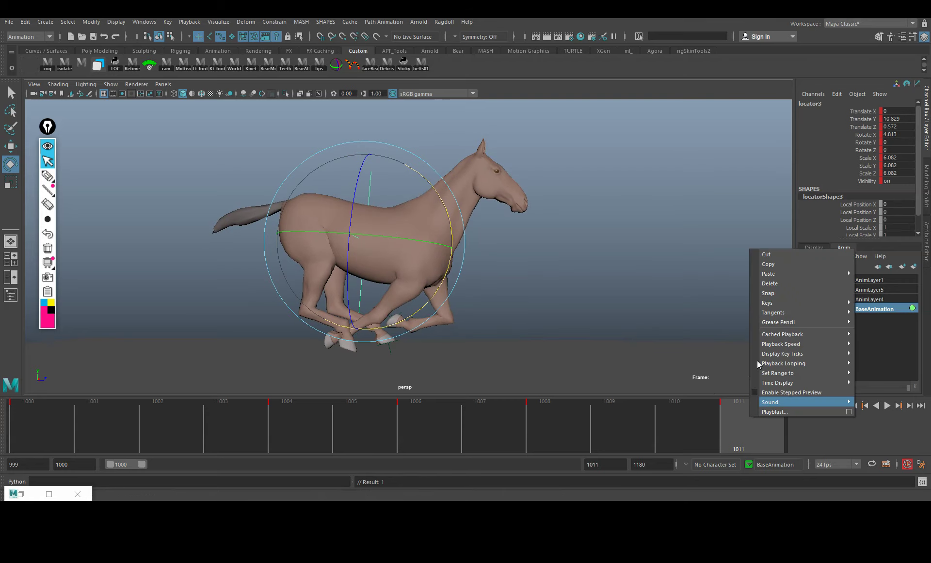
click(801, 264)
click(47, 419)
right_click(48, 419)
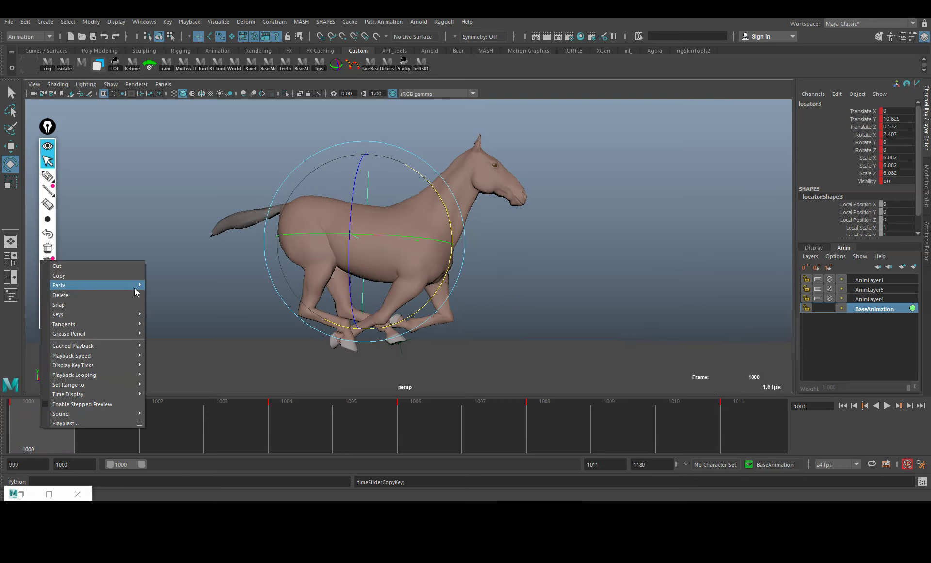
click(188, 293)
key(alt+v)
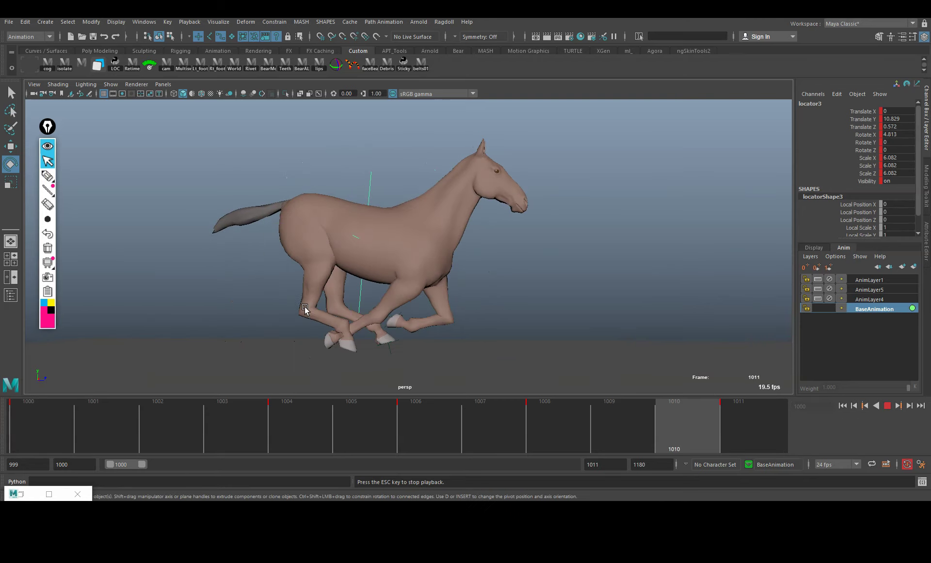
Play and scrub the run cycle from several angles and distances to examine the body motion and loop ends
key(alt+v)
key(q)
alt+middle_drag(358, 246, 385, 321)
alt+right_drag(385, 321, 425, 330)
key(alt+v)
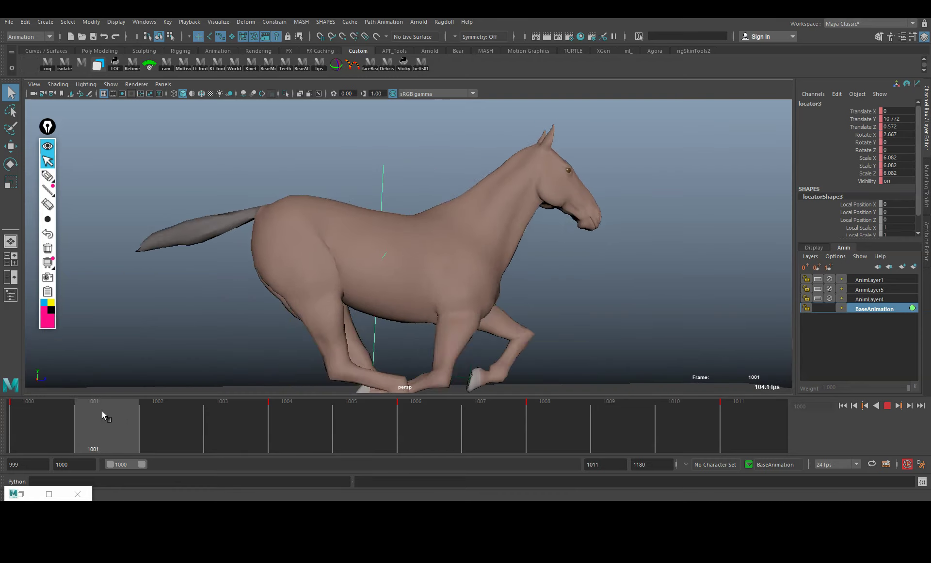
click(41, 418)
alt+drag(363, 319, 297, 320)
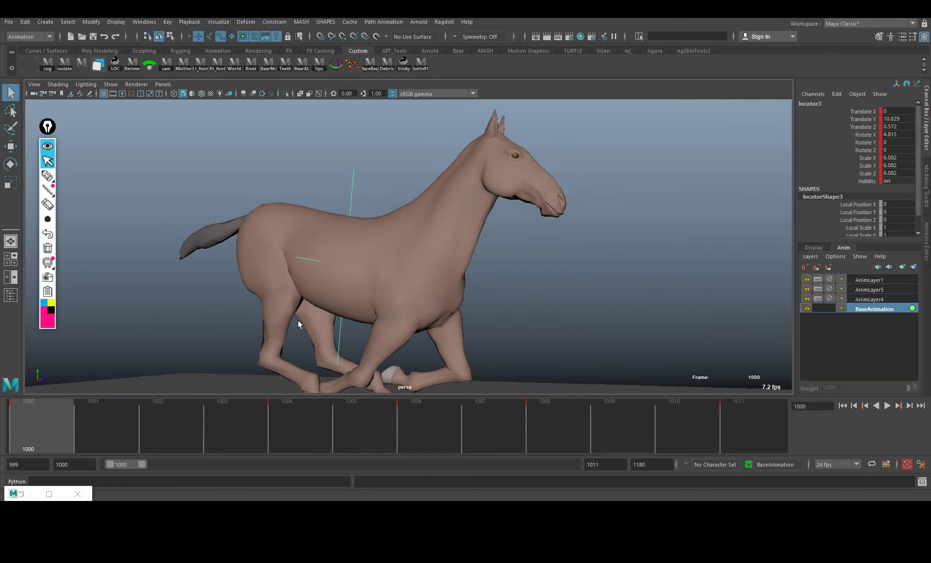
key(alt+v)
key(alt+v)
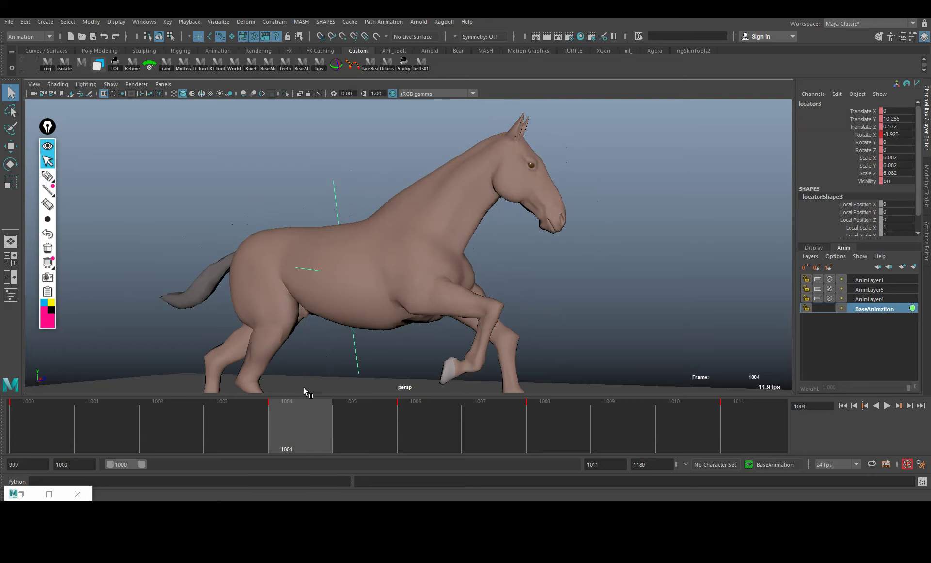
alt+drag(259, 227, 284, 233)
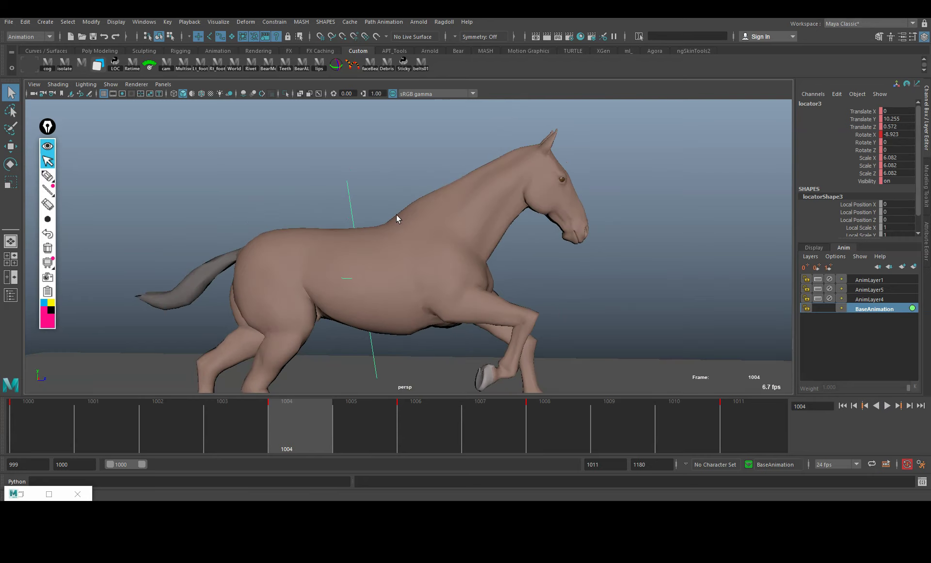
key(alt+v)
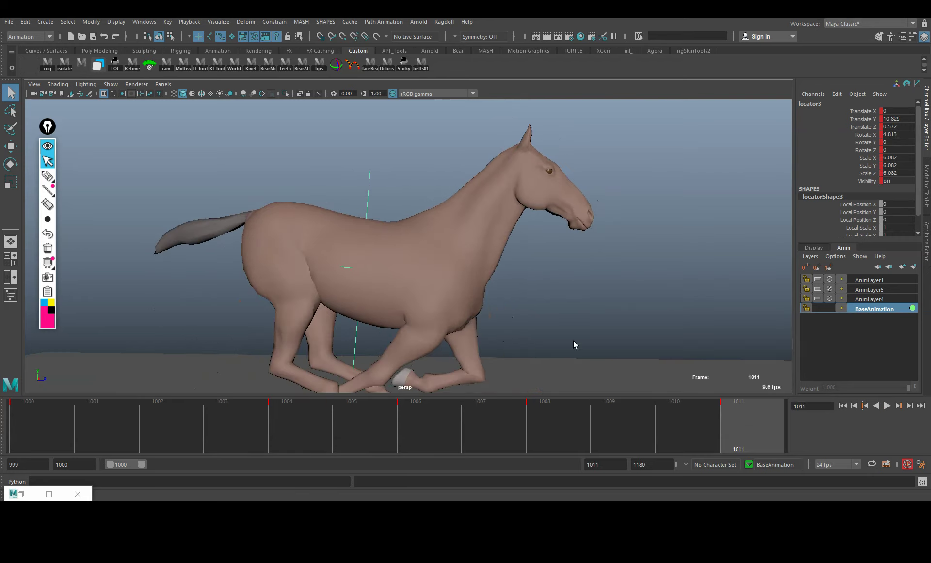
key(alt+v)
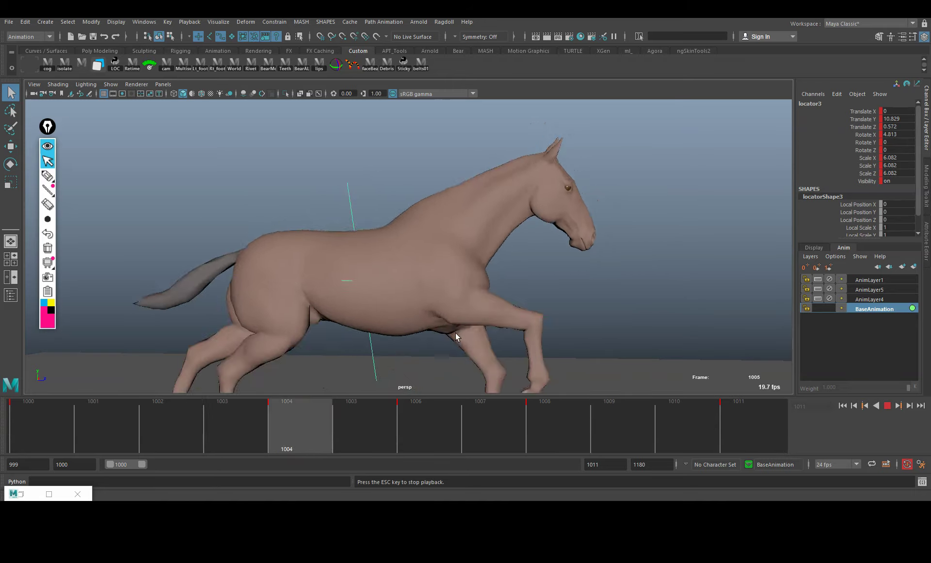
alt+right_drag(382, 306, 364, 300)
alt+drag(446, 295, 470, 293)
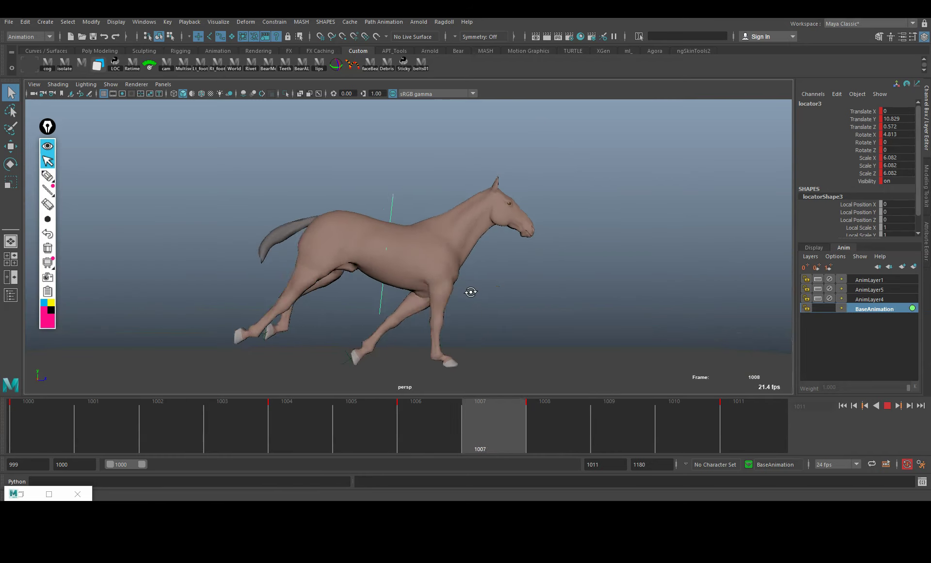
key(alt+v)
drag(48, 421, 771, 321)
alt+right_drag(422, 292, 489, 339)
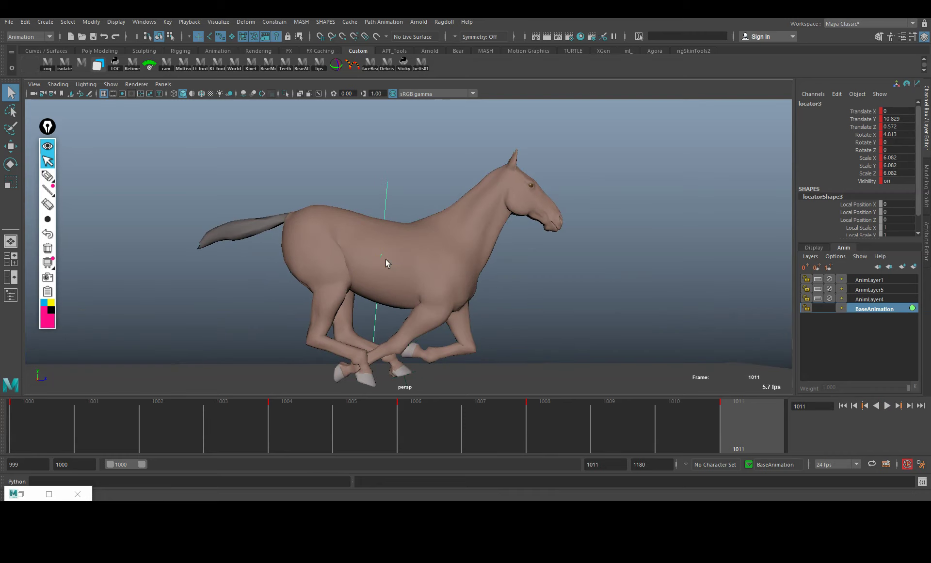
click(58, 430)
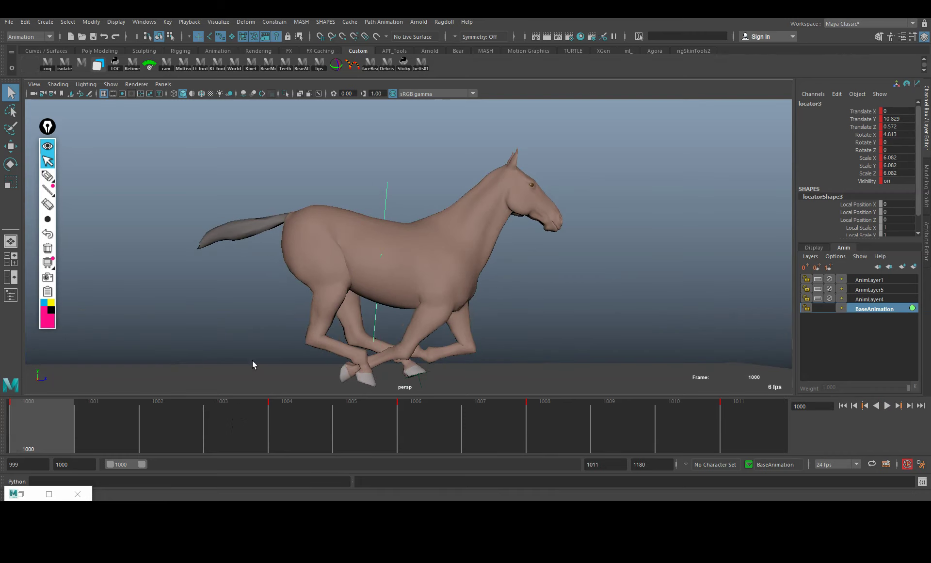
Show the rig controls and select the hip, pelvis and chest controls and the torso locator in turn to review their channels
key(alt+1)
click(330, 215)
click(326, 213)
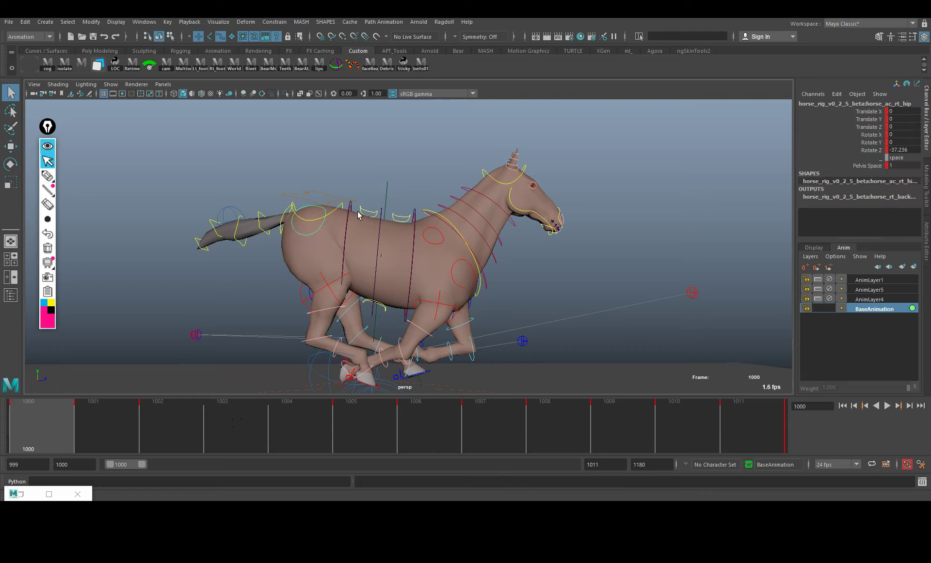
click(444, 224)
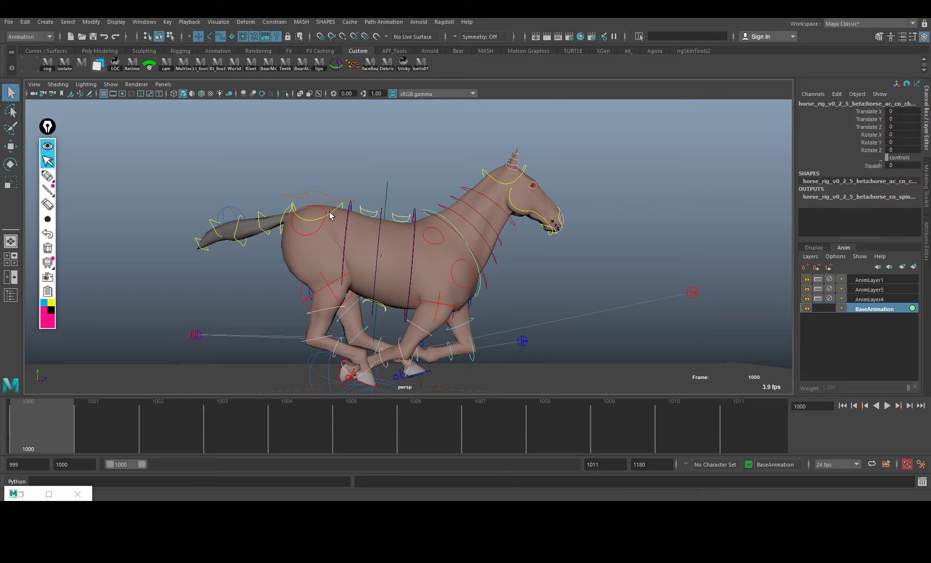
click(330, 217)
click(446, 222)
alt+drag(446, 222, 437, 230)
click(328, 222)
click(437, 219)
click(363, 198)
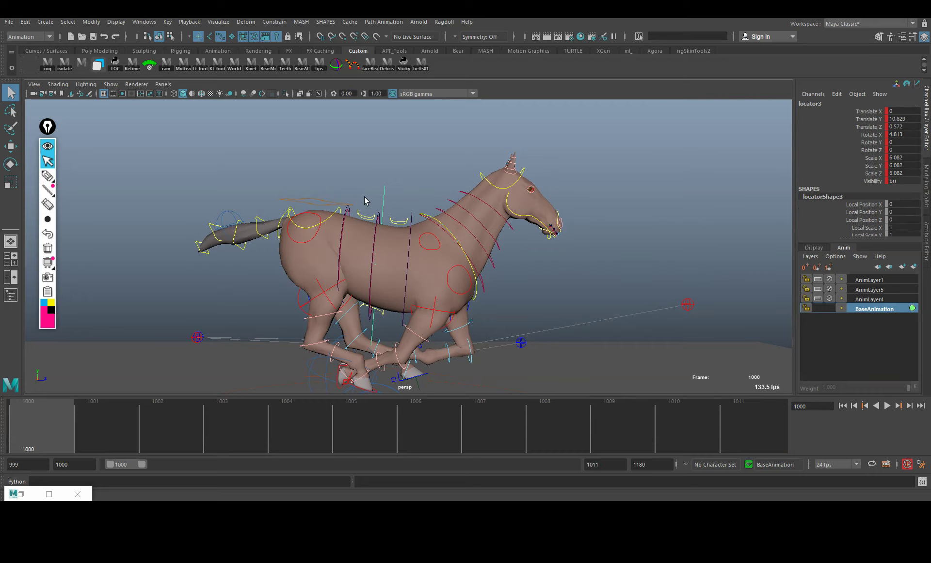
Check the root control's pivot, try rotating the torso locator, and undo the rotation
click(327, 200)
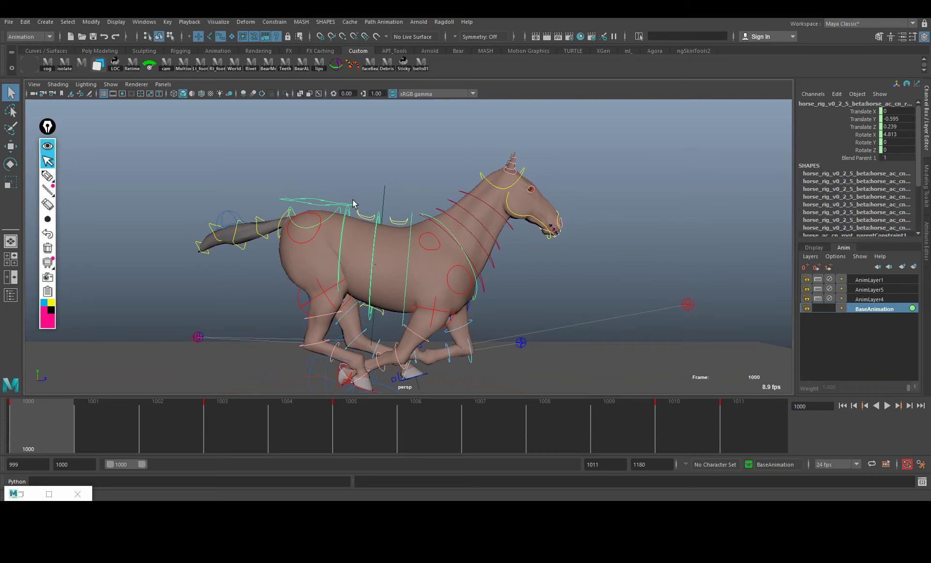
key(w)
key(q)
key(w)
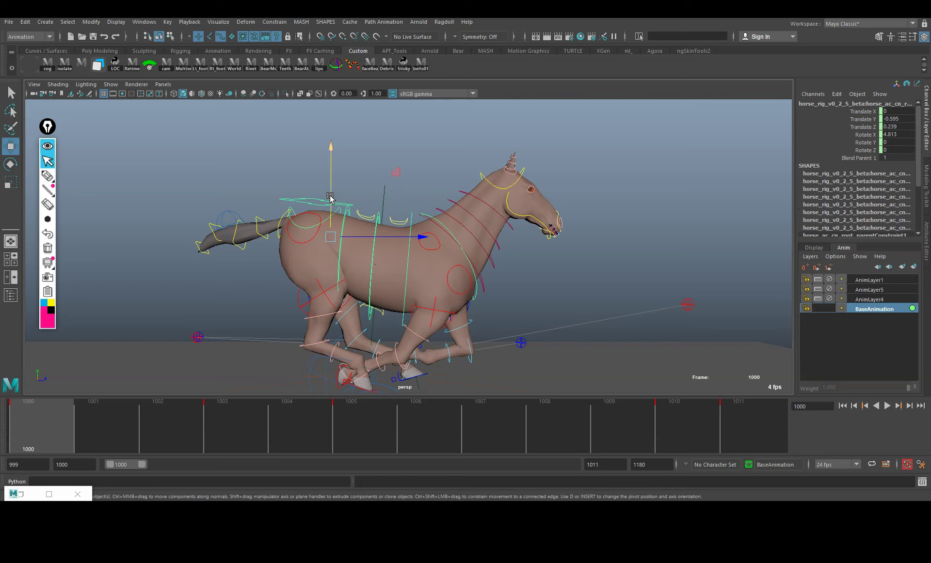
key(q)
drag(374, 196, 424, 194)
key(e)
key(ctrl+z)
key(q)
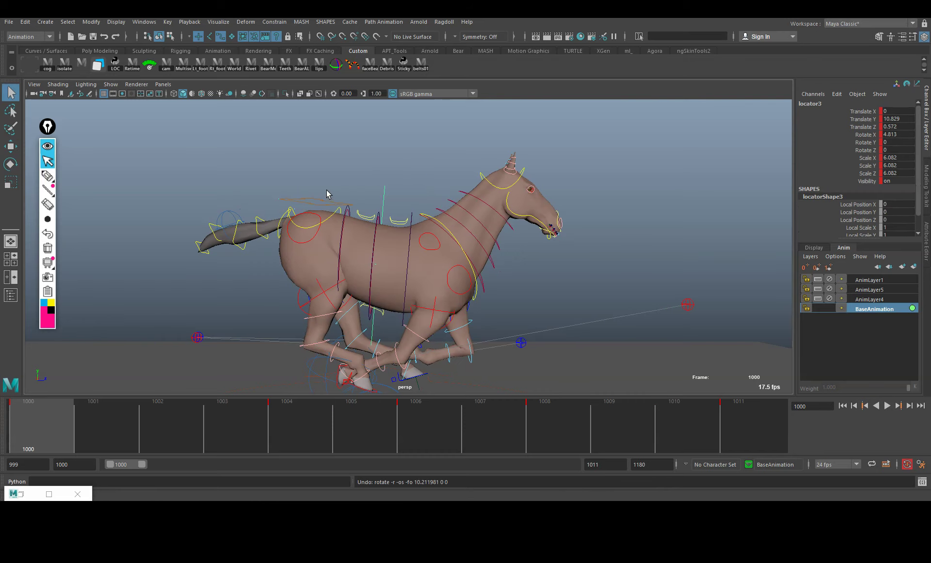
Bake the root control's motion with Bake Simulation, using a Start/End time range that starts at 1000
click(324, 199)
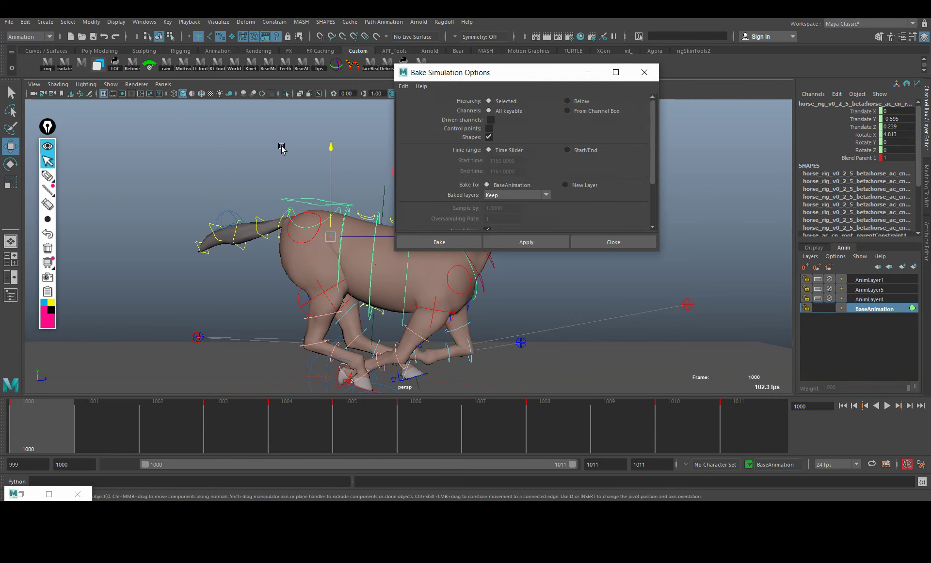
drag(533, 81, 672, 66)
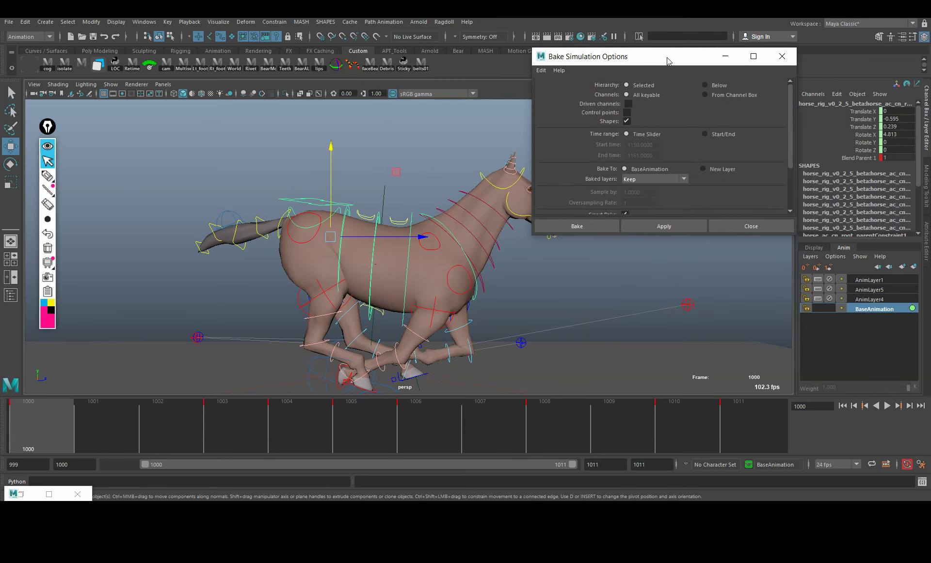
click(706, 136)
double_click(640, 146)
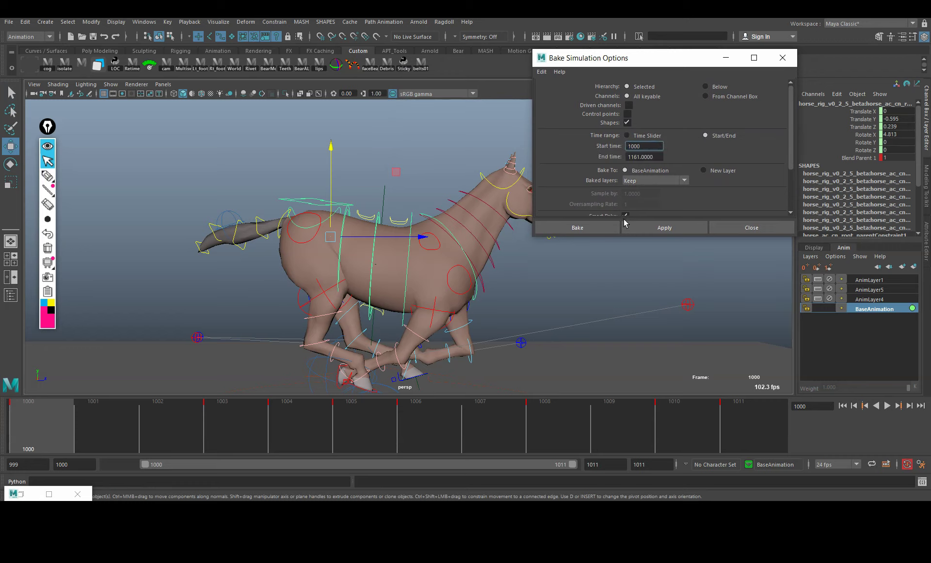
double_click(655, 156)
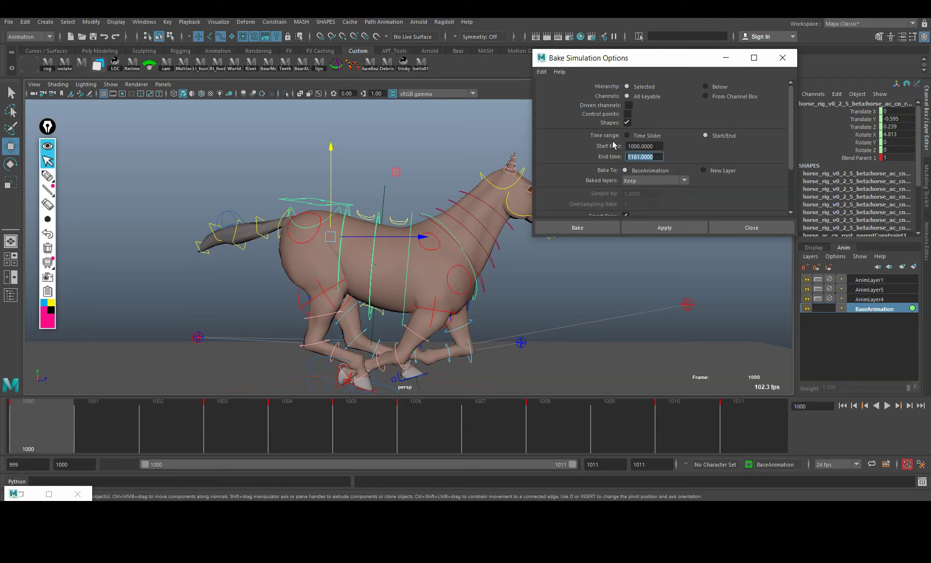
scroll(785, 160, down, 3)
click(553, 228)
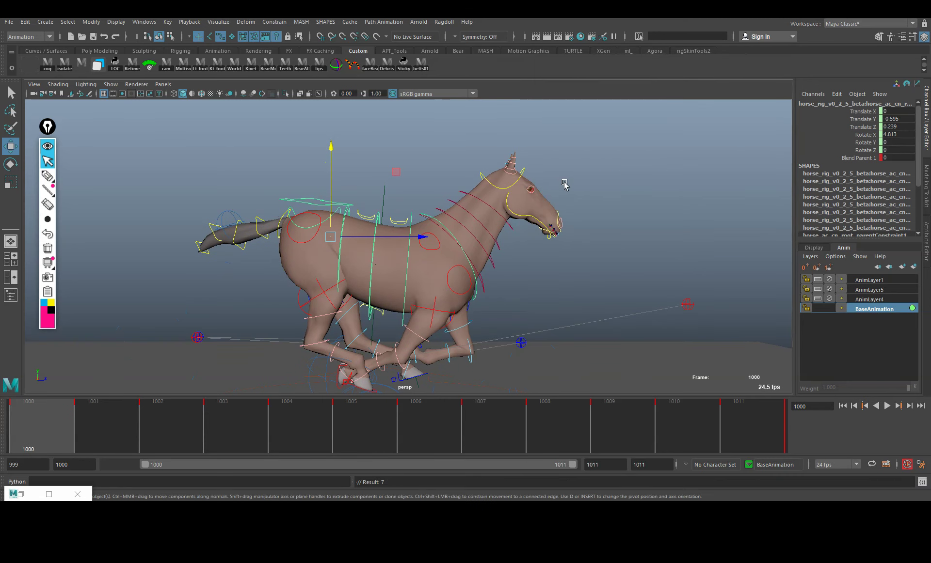
Play the baked animation, try moving the root control at frame 1007, and undo the move
key(alt+v)
key(alt+v)
drag(394, 179, 361, 196)
key(ctrl+z)
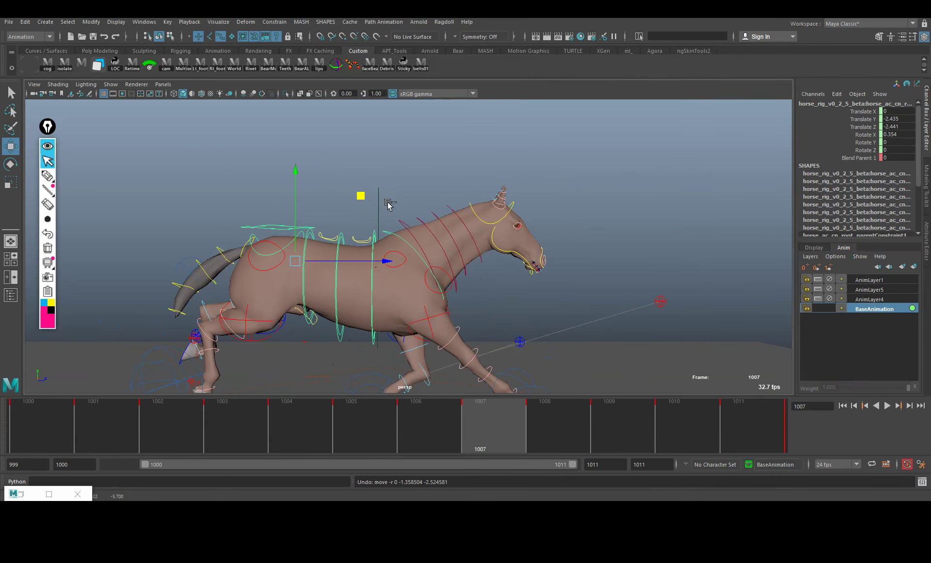
Delete the torso locator and play the animation to check the baked motion
click(379, 201)
key(Delete)
key(alt+c)
key(alt+v)
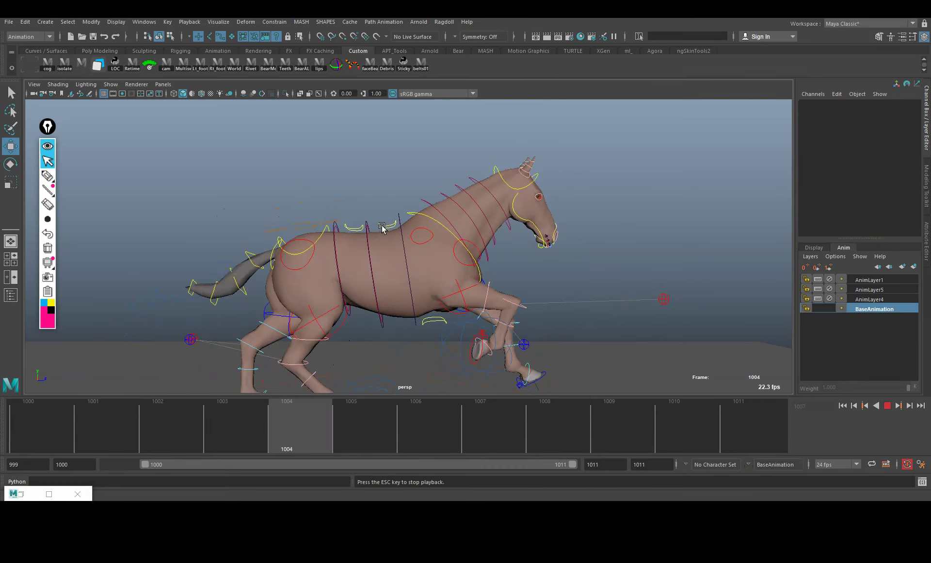
Stop playback, try moving the chest control vertically at frame 1005, and undo the move
key(alt+v)
key(q)
click(428, 222)
key(w)
drag(428, 222, 428, 201)
key(ctrl+z)
Select the pelvis control, play the gallop, try moving the control at frame 1000, and undo the move
key(q)
click(320, 239)
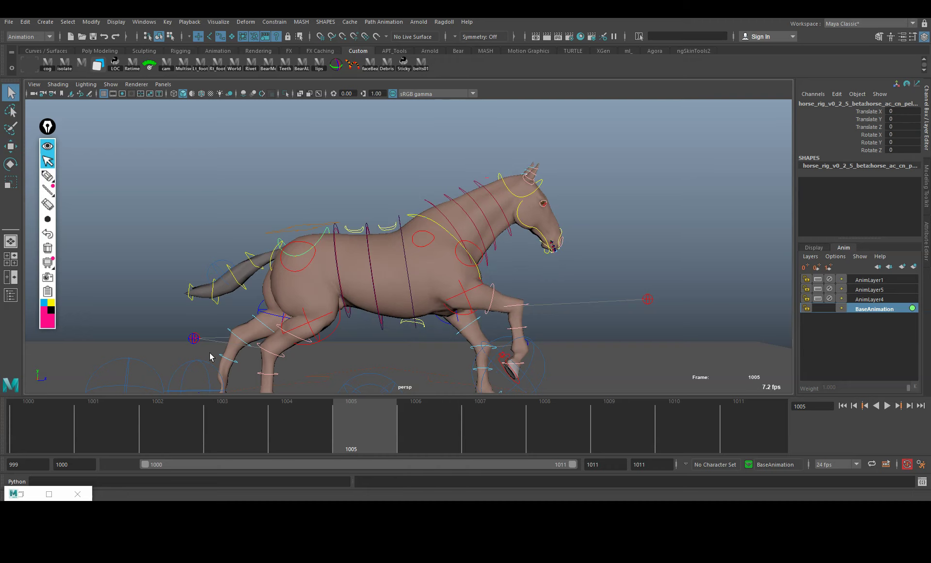
key(alt+v)
drag(259, 373, 42, 437)
key(w)
drag(335, 150, 329, 170)
key(ctrl+z)
Rotate the pelvis control to a Rotate X of about 16.6 at frame 1005 and key it
key(q)
drag(133, 400, 386, 358)
key(e)
drag(401, 213, 406, 231)
key(s)
Rotate the pelvis control to a Rotate X of about -2.2 at frame 1010, key it, and play the animation
key(q)
drag(373, 410, 674, 364)
key(e)
drag(416, 211, 406, 186)
key(s)
key(alt+v)
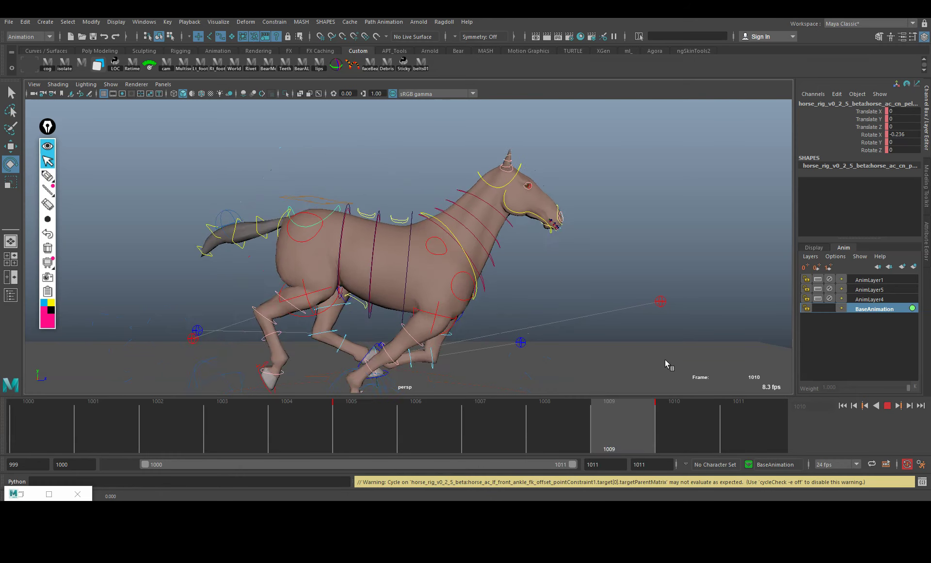
Copy the pelvis control's pose from frame 1011 to frame 1000, scrub through the cycle, and deselect the control
click(54, 437)
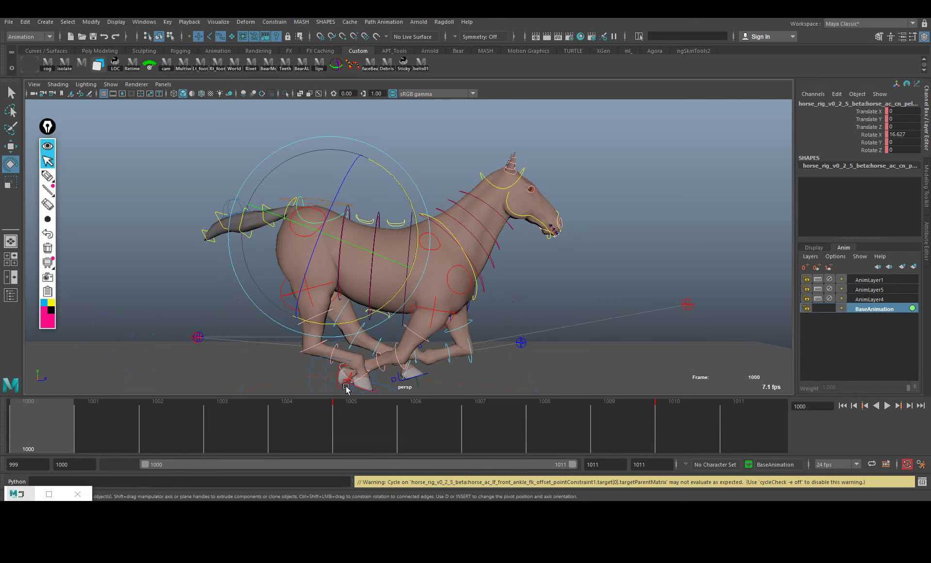
click(750, 416)
right_click(741, 424)
click(784, 268)
click(42, 426)
right_click(47, 425)
mouse_move(145, 281)
click(183, 289)
drag(60, 440, 723, 261)
click(440, 221)
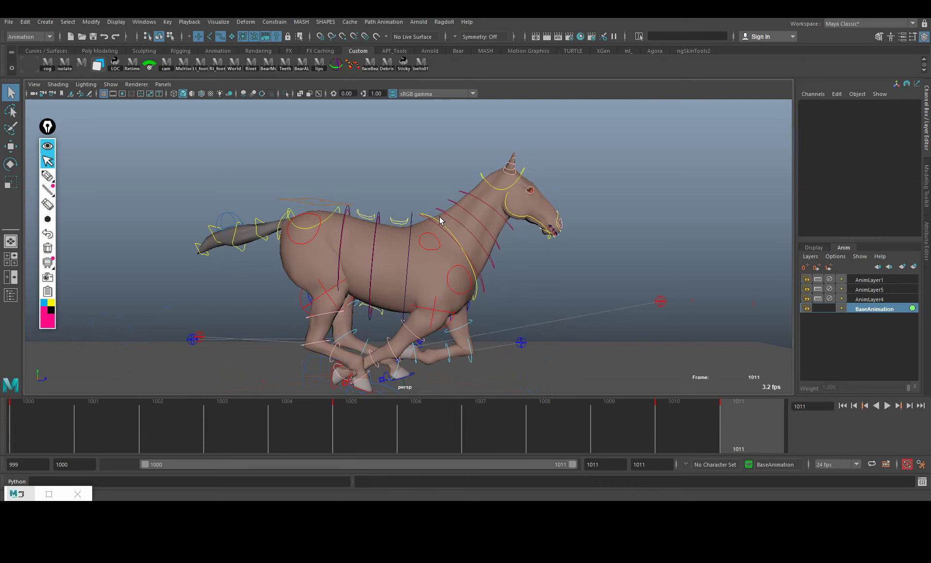
Select the chest control, then play and scrub the gallop cycle to review the body motion
click(438, 219)
alt+right_drag(472, 294, 383, 295)
key(alt+v)
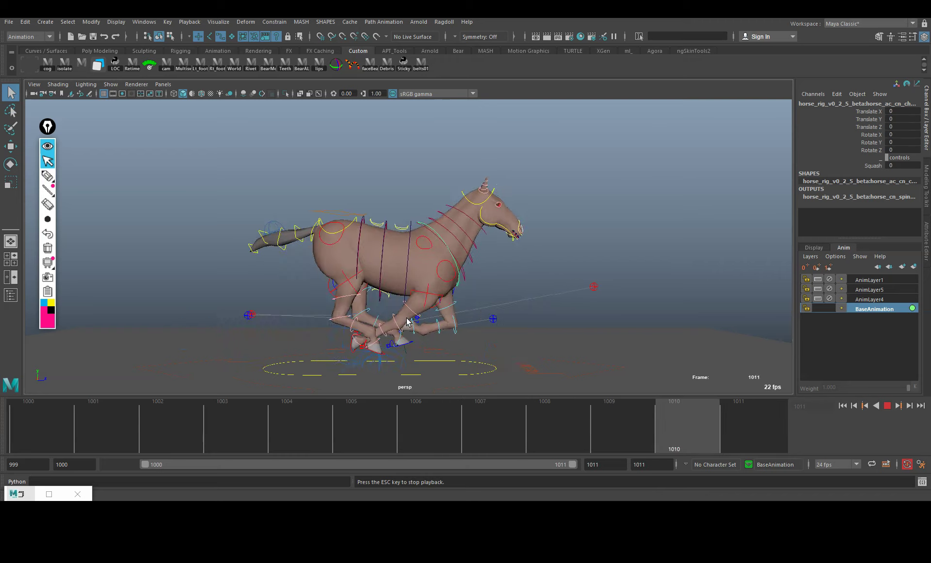
key(Escape)
drag(91, 409, 789, 270)
key(alt+v)
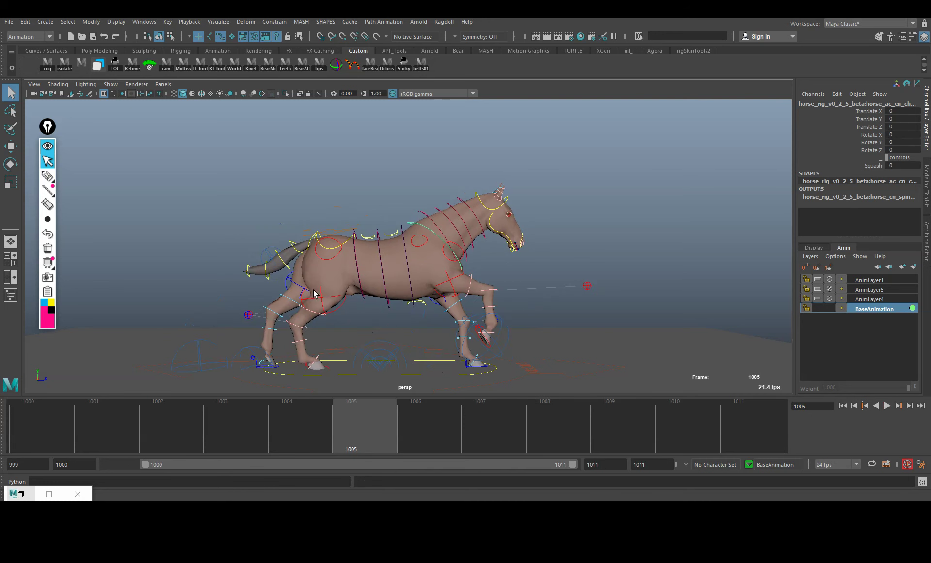
Try moving the chest control vertically at frame 1005 and undo each move
click(385, 217)
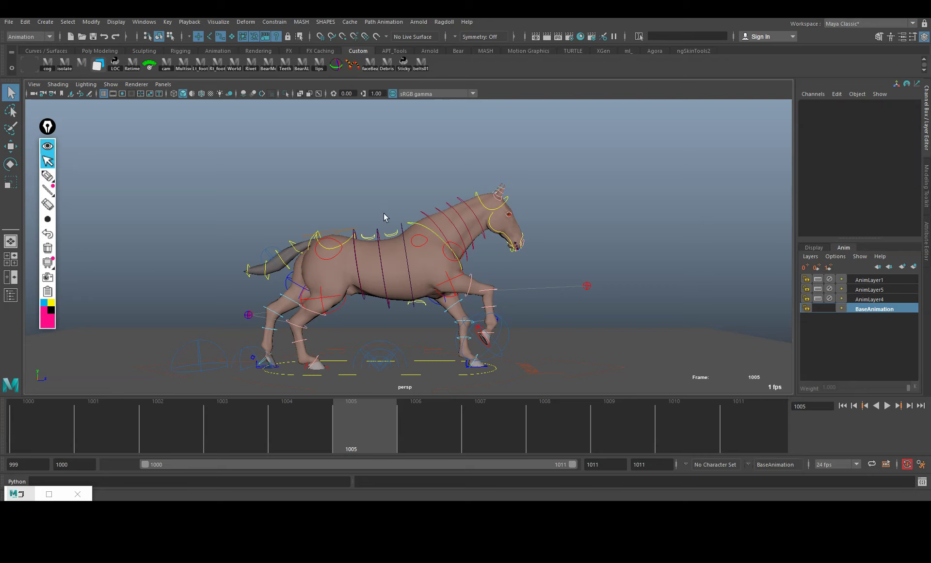
click(409, 228)
key(w)
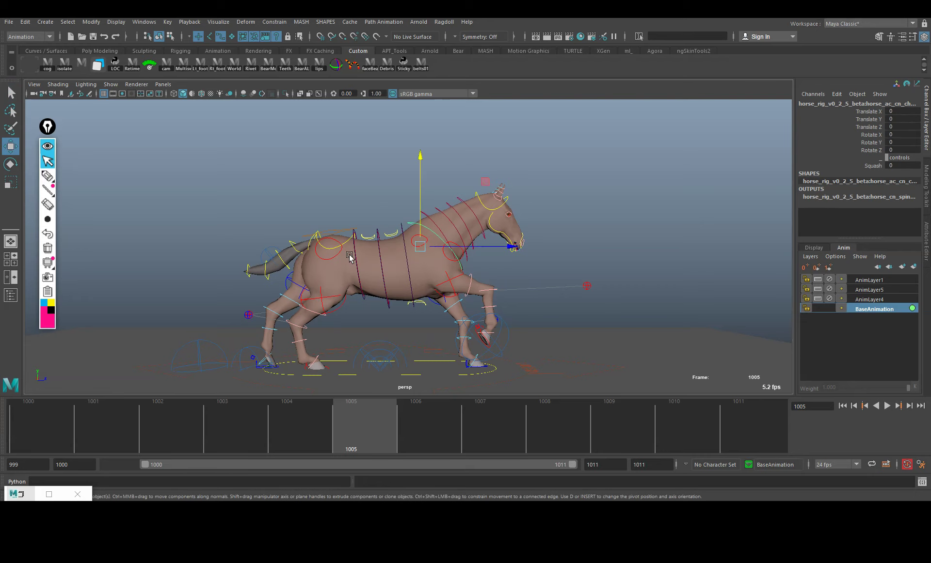
scroll(364, 259, up, 2)
drag(421, 169, 422, 157)
key(ctrl+z)
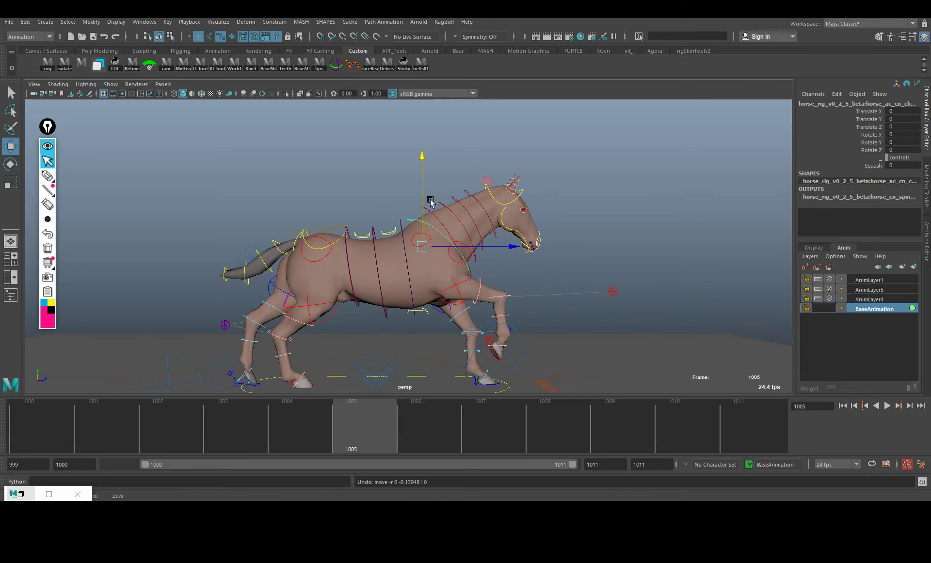
mouse_move(421, 154)
mouse_down()
mouse_move(420, 145)
mouse_move(408, 153)
mouse_up()
key(ctrl+z)
key(q)
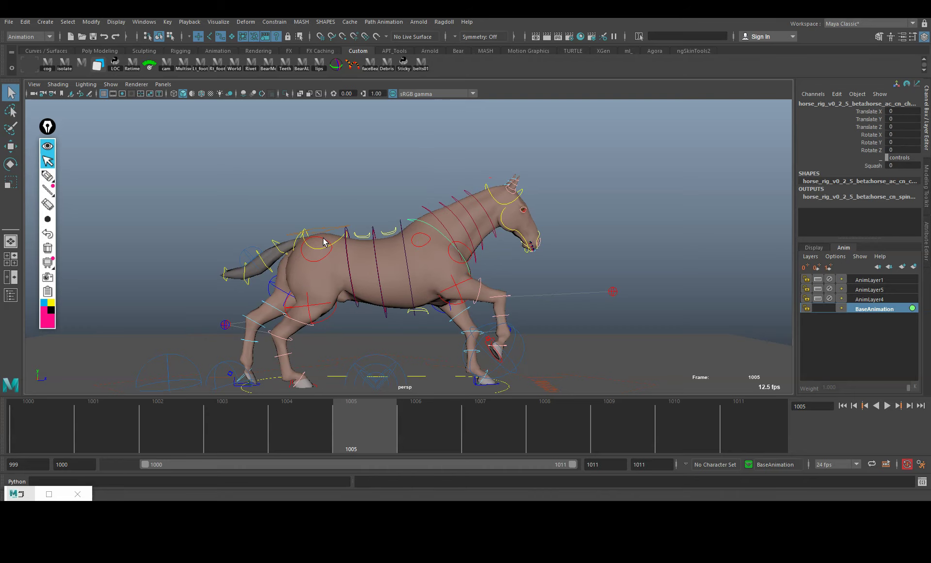
Examine the keys and manipulators of the pelvis, root and chest controls at frames 1005 and 1000
click(324, 246)
key(w)
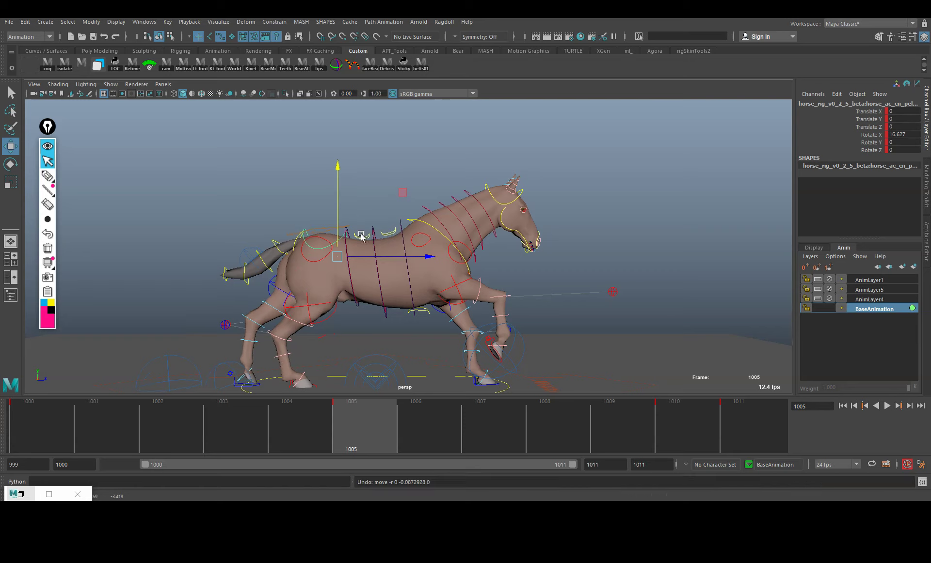
key(q)
click(344, 232)
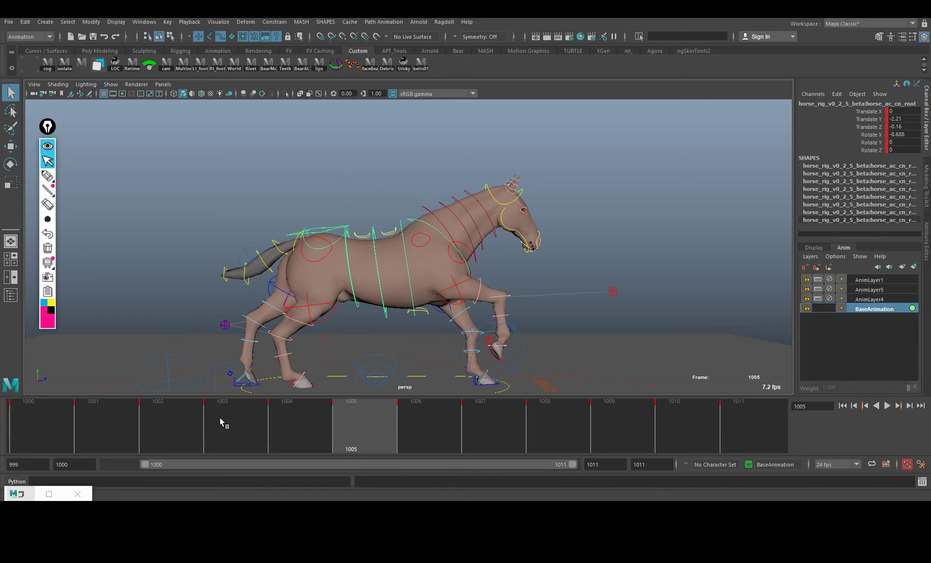
key(ctrl+z)
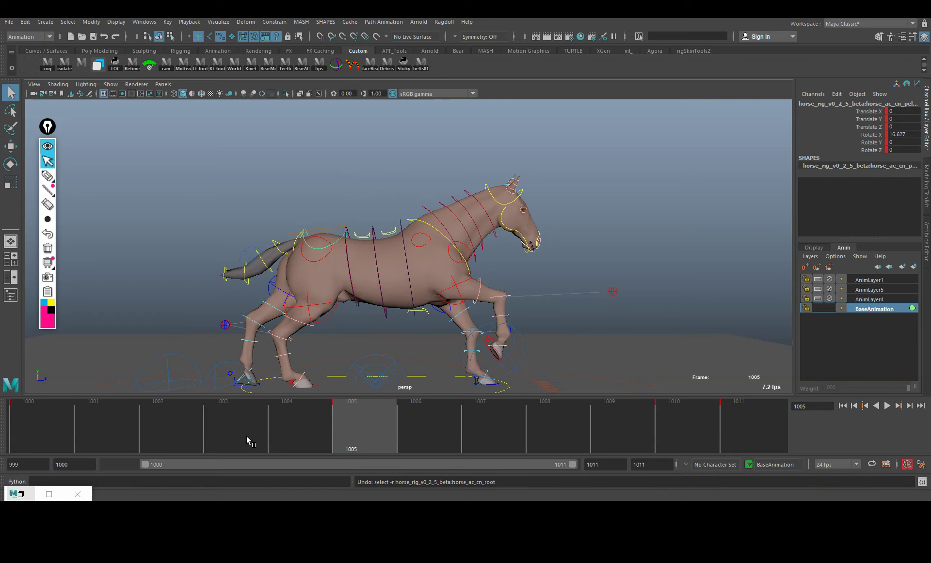
click(28, 426)
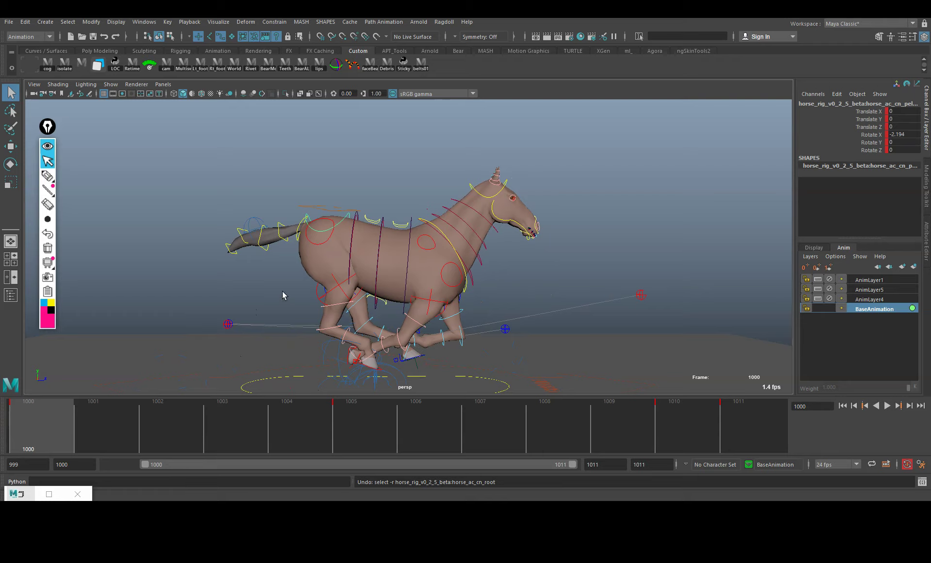
click(346, 207)
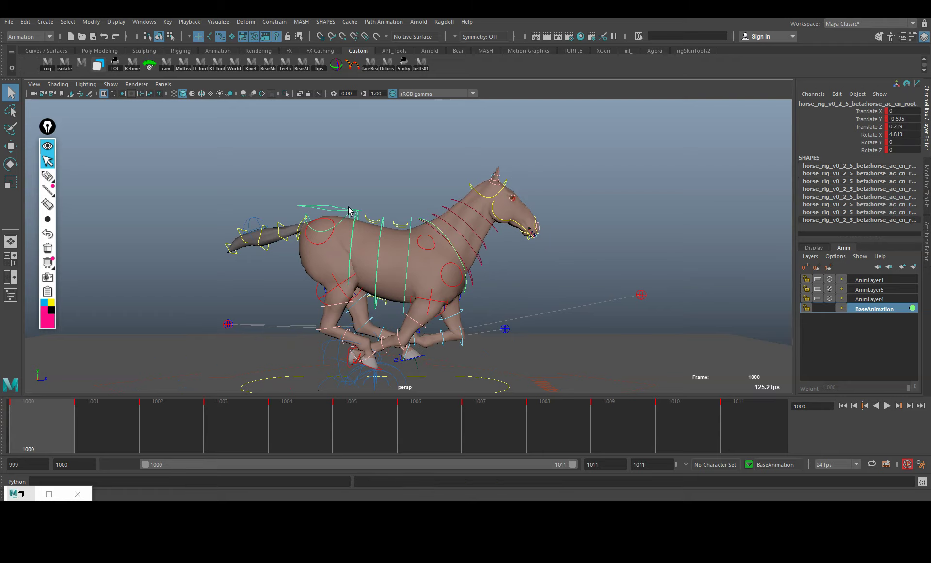
key(e)
key(w)
key(q)
click(439, 235)
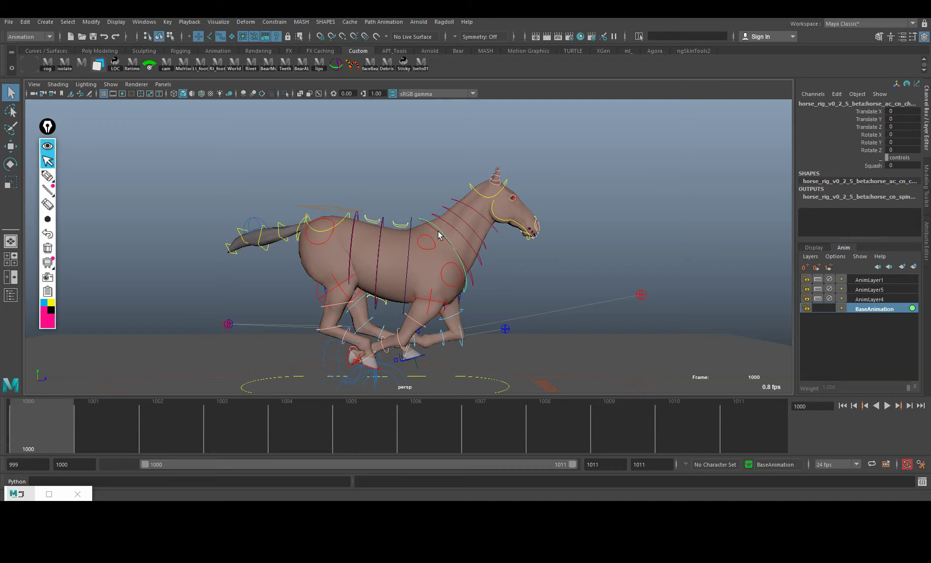
click(347, 222)
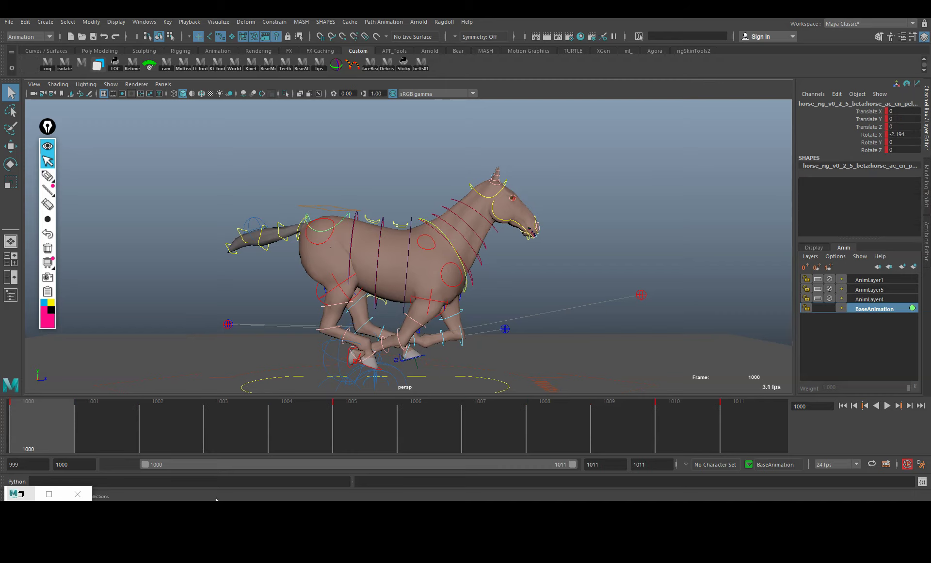